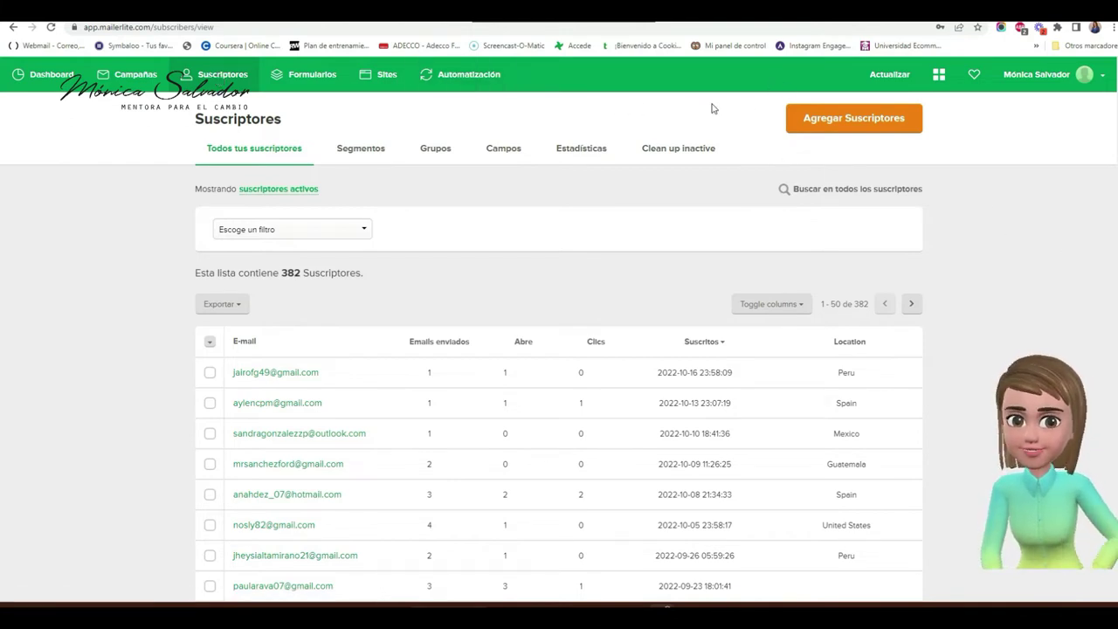
Step: Review the ways to add subscribers: CSV or TXT import, pasting from Excel, a single subscriber with its extra fields, and Mailchimp import
{"action": "left_click", "coordinate": [865, 126]}
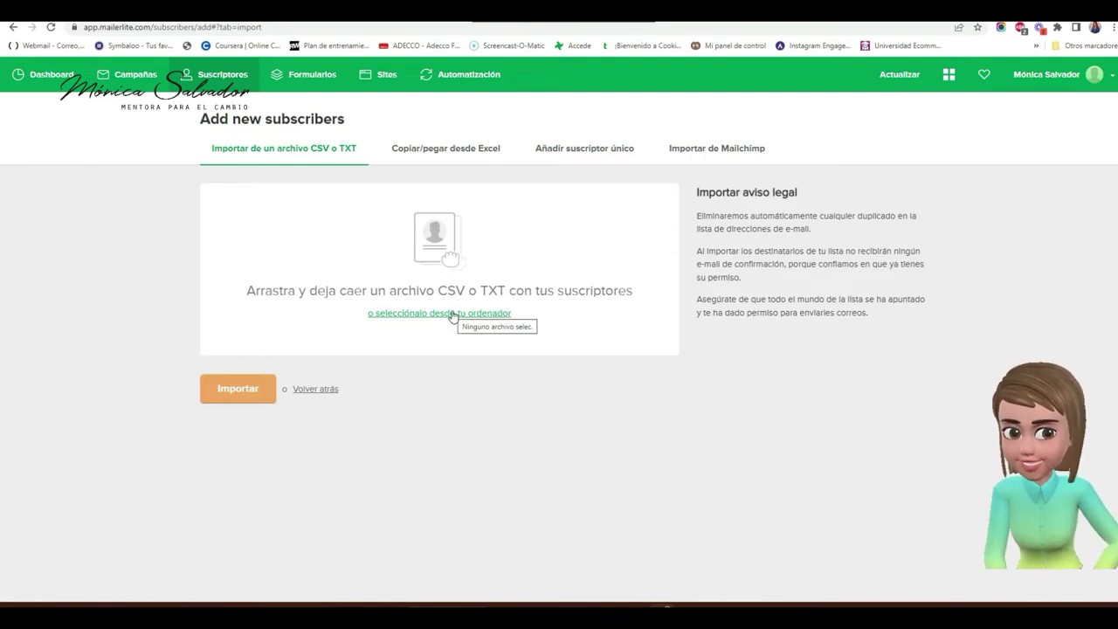
{"action": "left_click", "coordinate": [484, 150]}
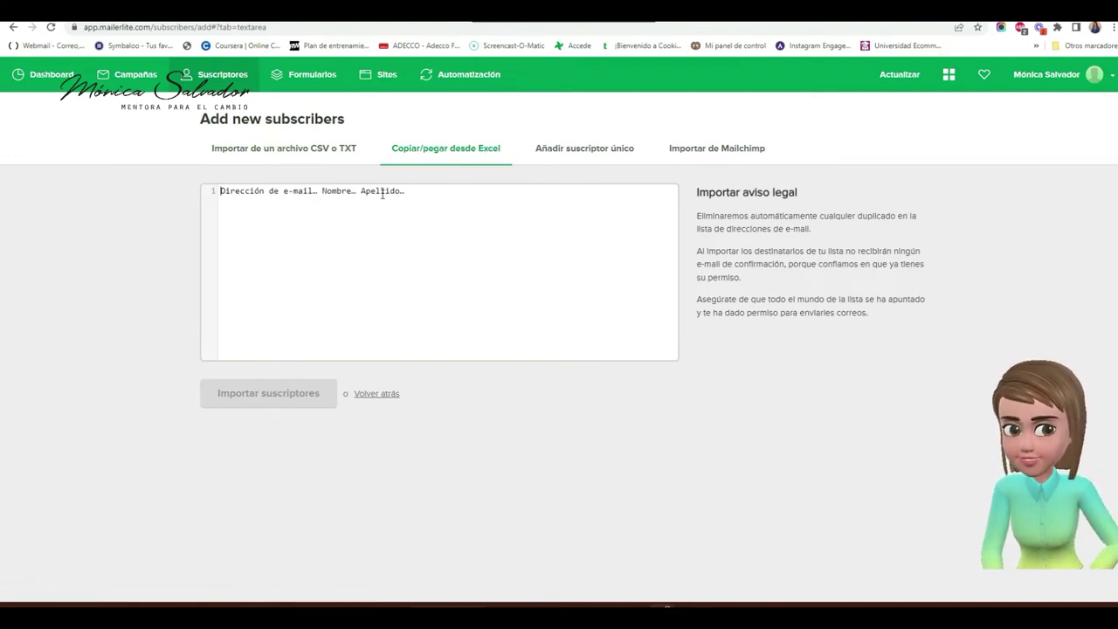
{"action": "left_click", "coordinate": [581, 154]}
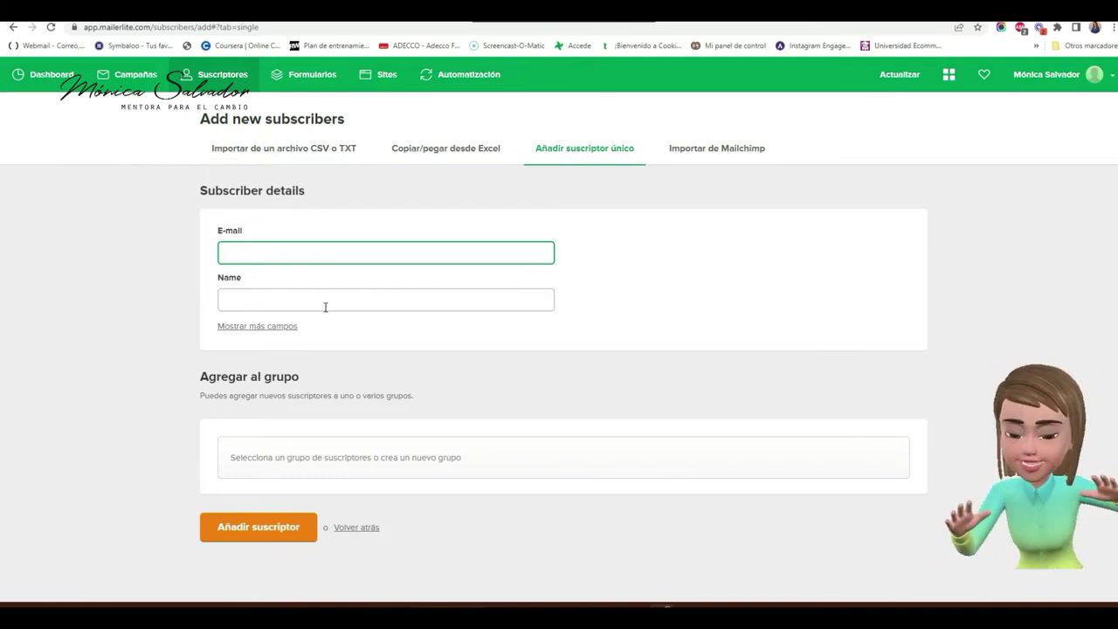
{"action": "left_click", "coordinate": [257, 329]}
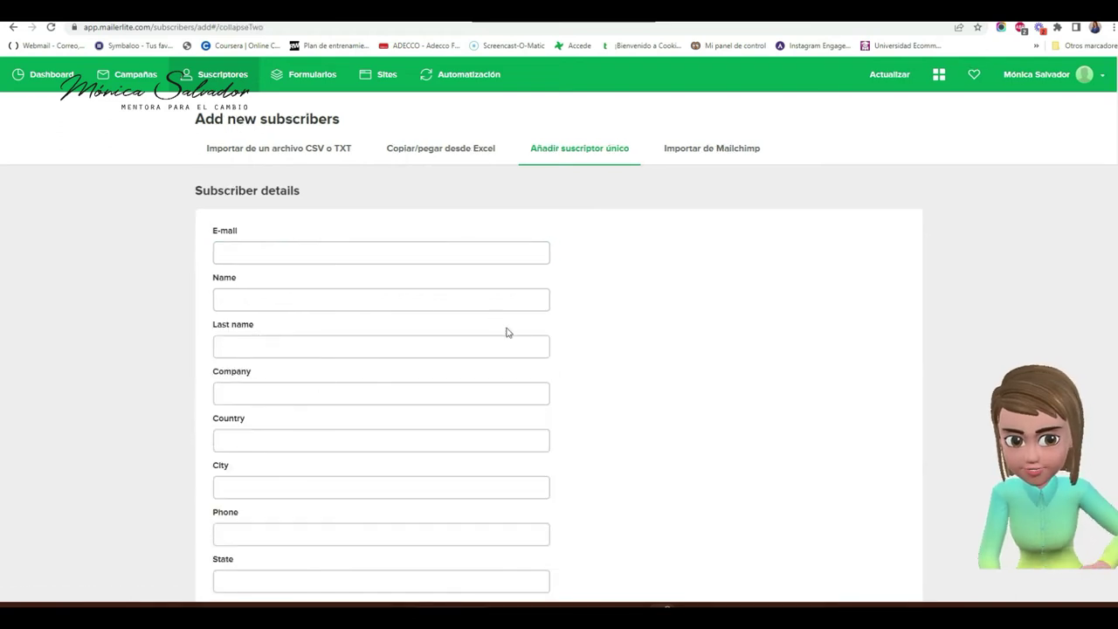
{"action": "scroll", "coordinate": [507, 332], "scroll_direction": "down", "scroll_amount": 4}
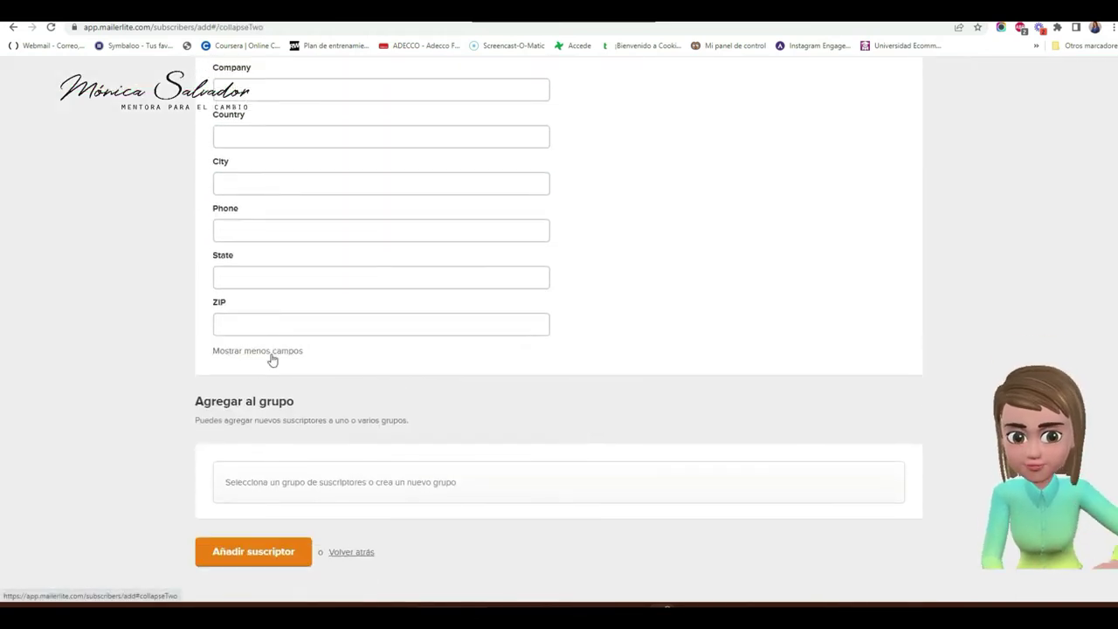
{"action": "left_click", "coordinate": [271, 360]}
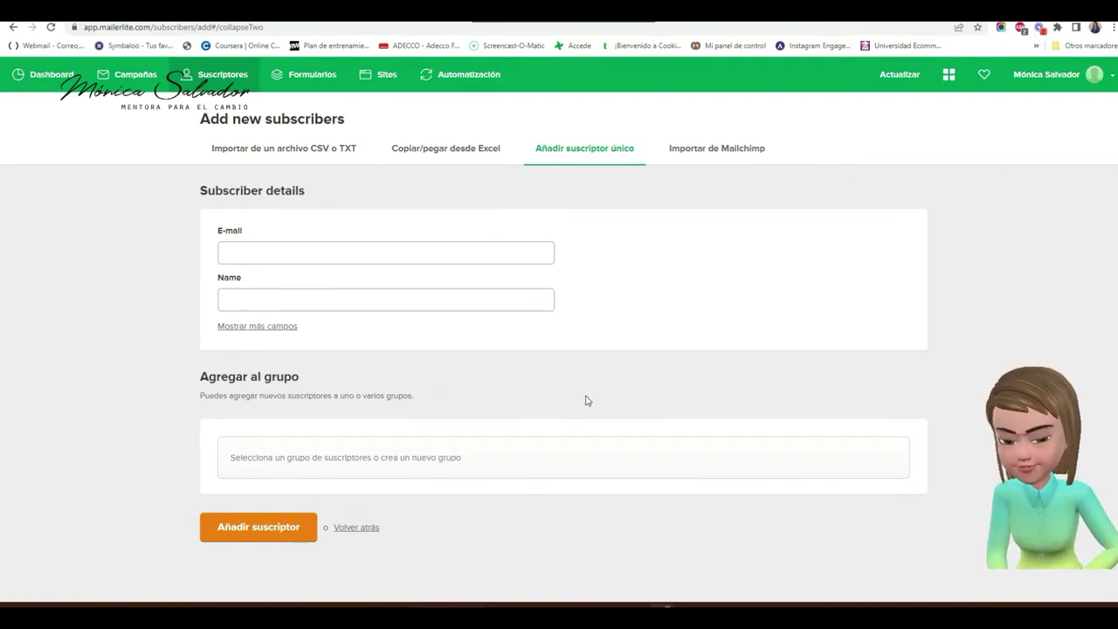
{"action": "left_click", "coordinate": [703, 150]}
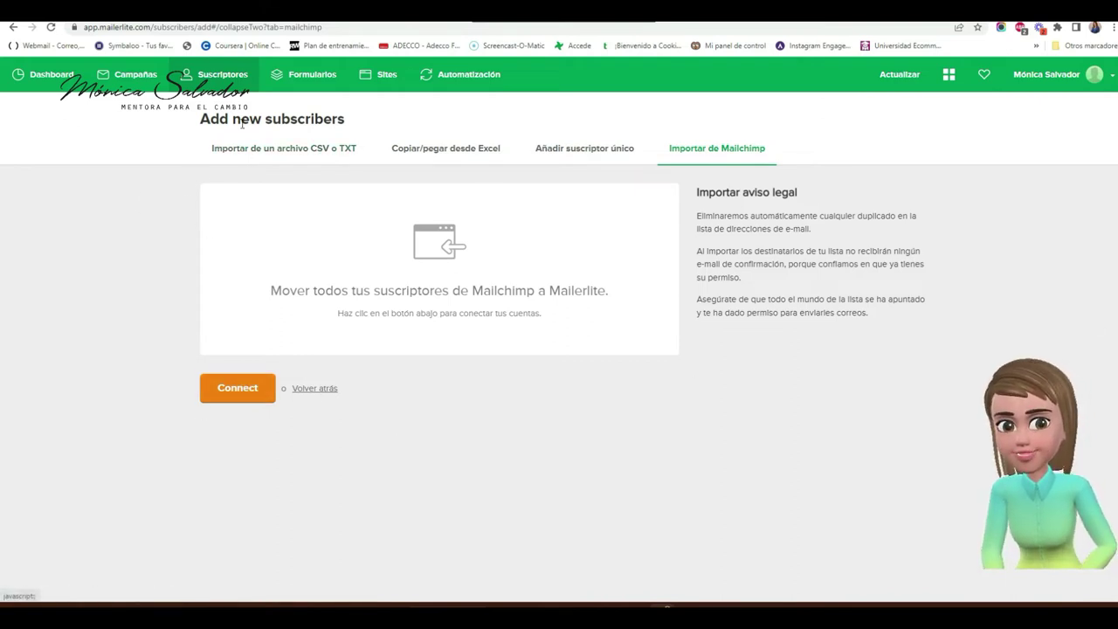
Step: Return to the full subscriber list and view the available filter criteria
{"action": "left_click", "coordinate": [211, 77]}
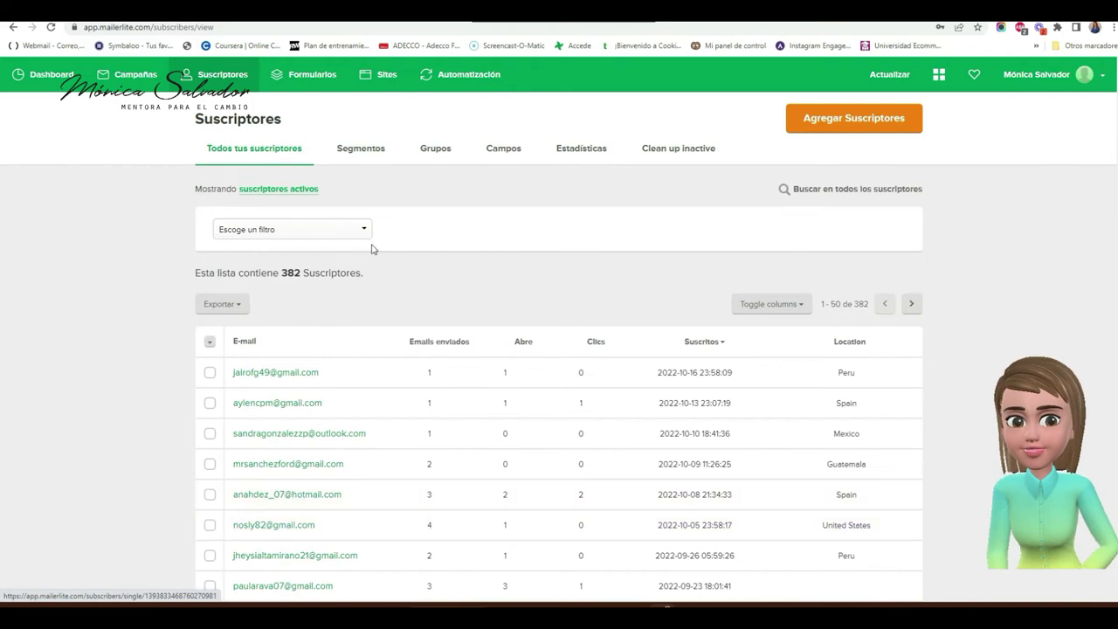
{"action": "left_click", "coordinate": [356, 237]}
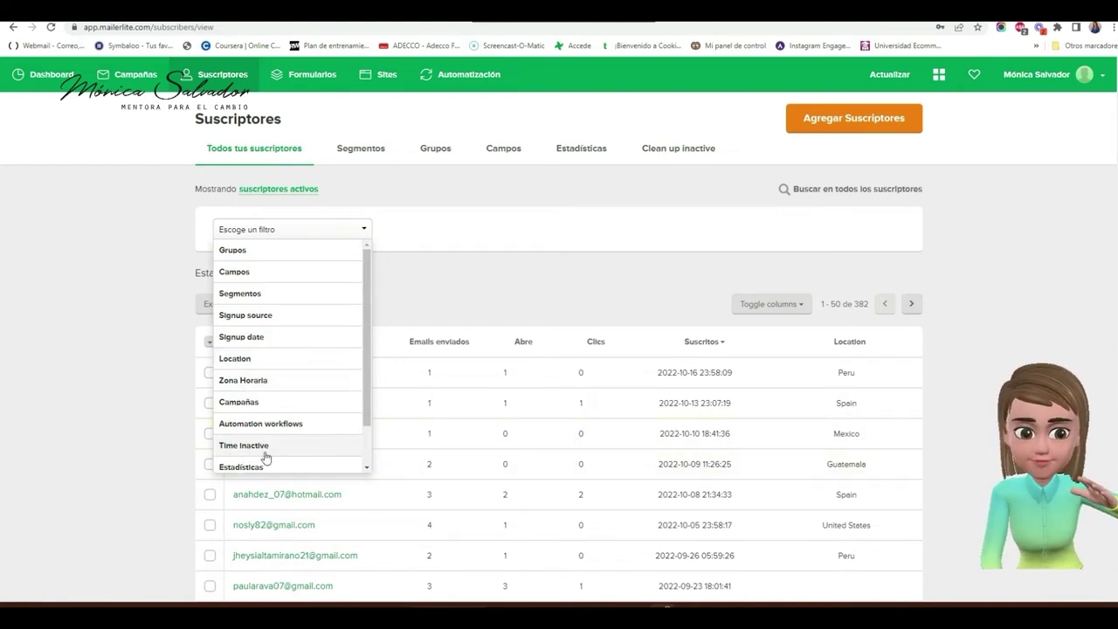
Step: Create a new subscriber segment named "Prueba"
{"action": "left_click", "coordinate": [360, 150]}
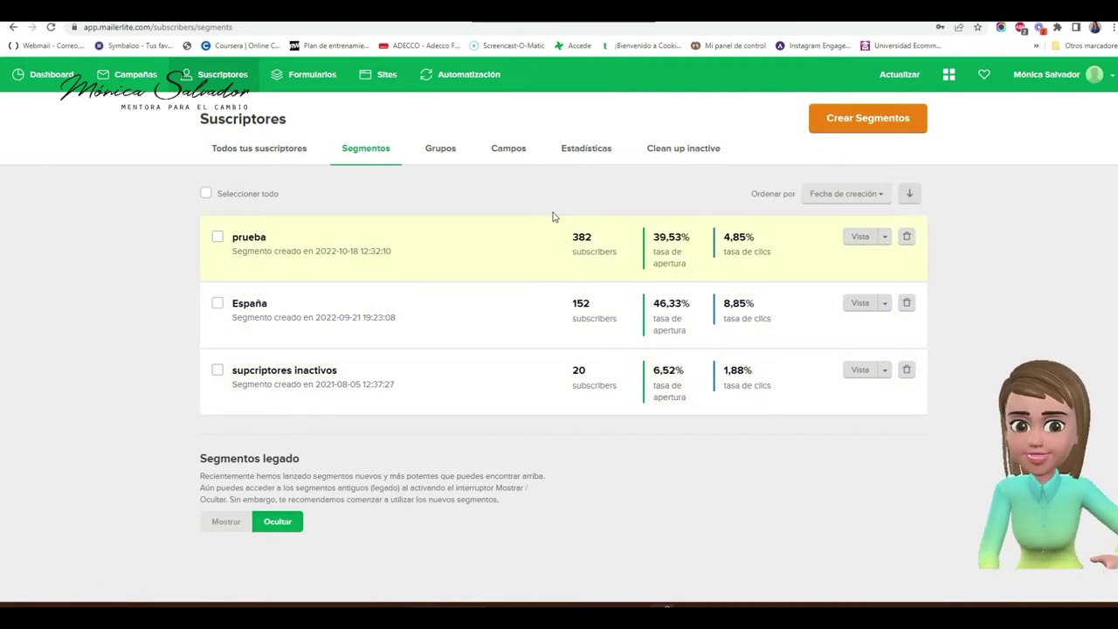
{"action": "left_click", "coordinate": [876, 117]}
{"action": "left_click", "coordinate": [474, 151]}
{"action": "type", "text": "Prueba"}
{"action": "left_click", "coordinate": [647, 211]}
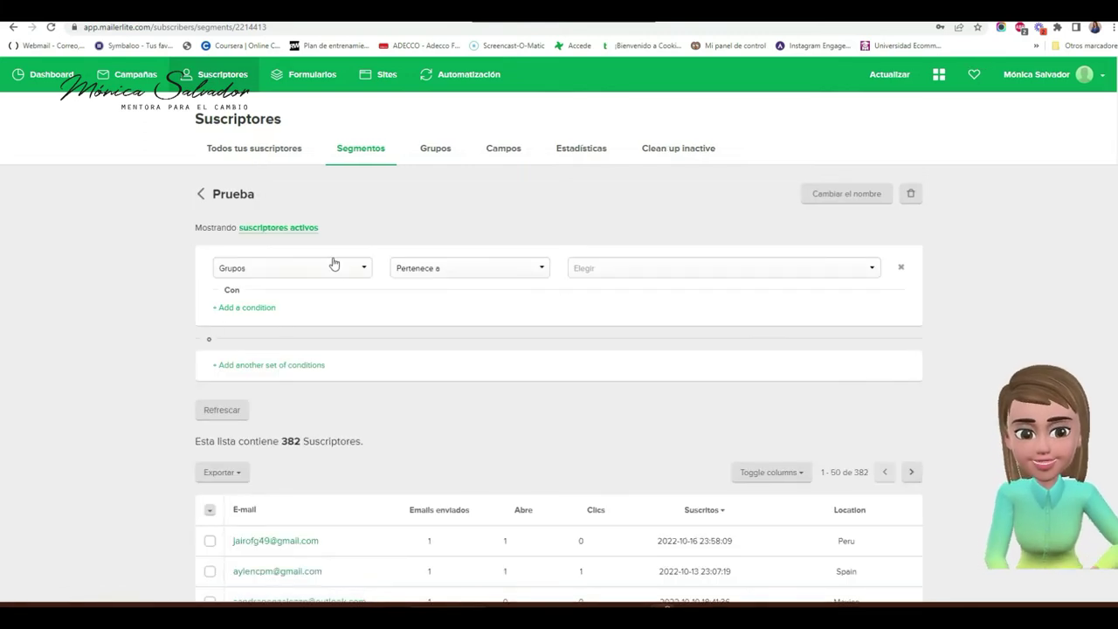
Step: Set the segment's first condition to Grupos, Pertenece a, Lead Magnet Propósito
{"action": "left_click", "coordinate": [355, 268]}
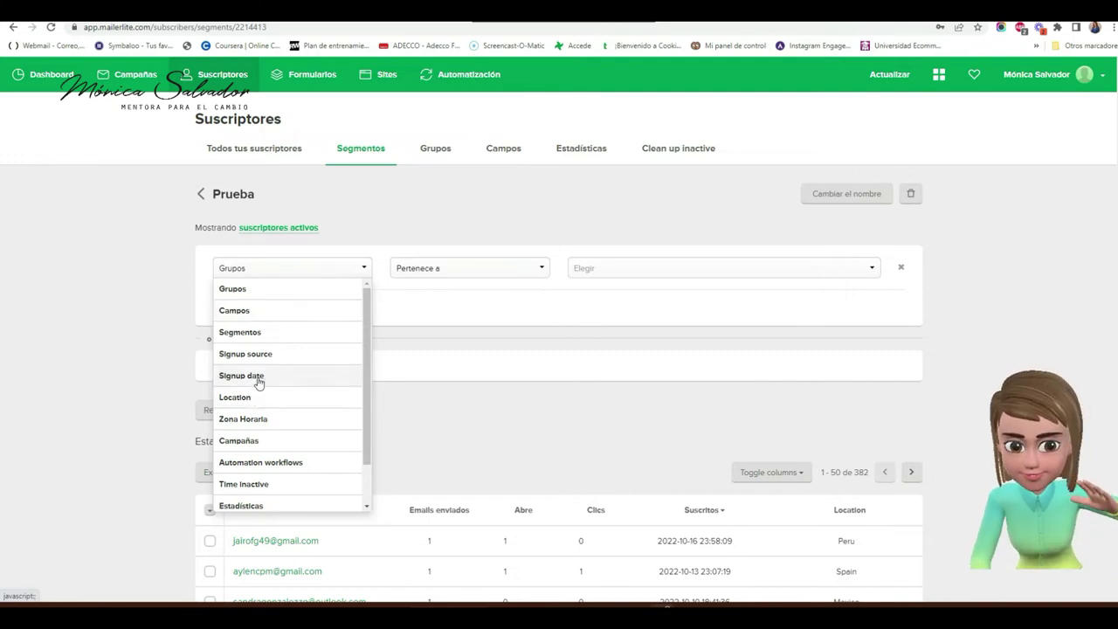
{"action": "left_click", "coordinate": [255, 295]}
{"action": "left_click", "coordinate": [536, 271]}
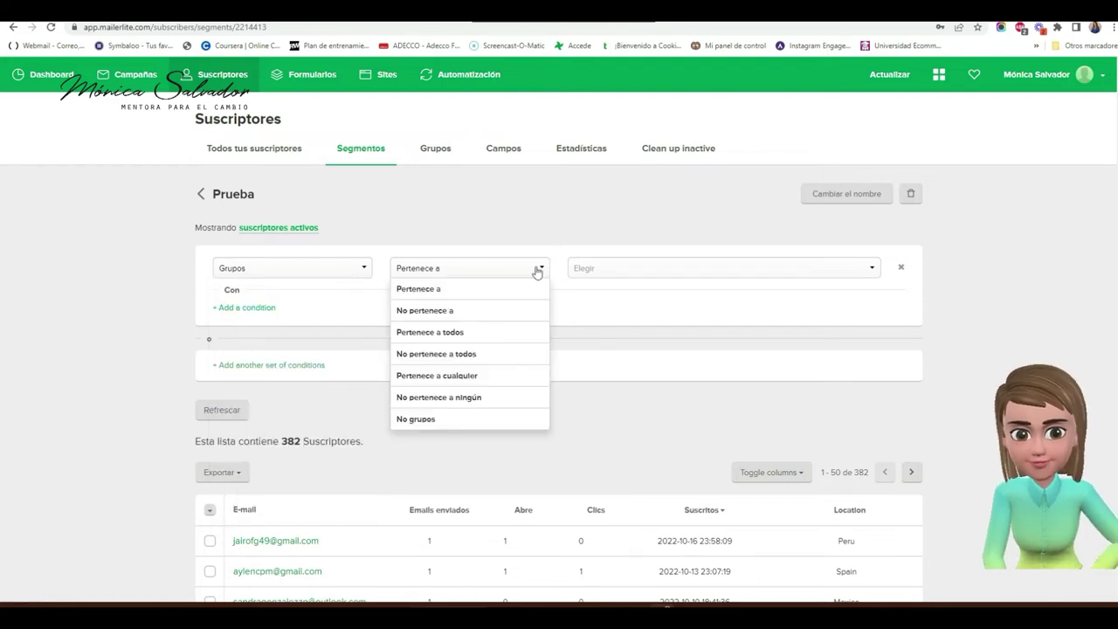
{"action": "left_click", "coordinate": [454, 289]}
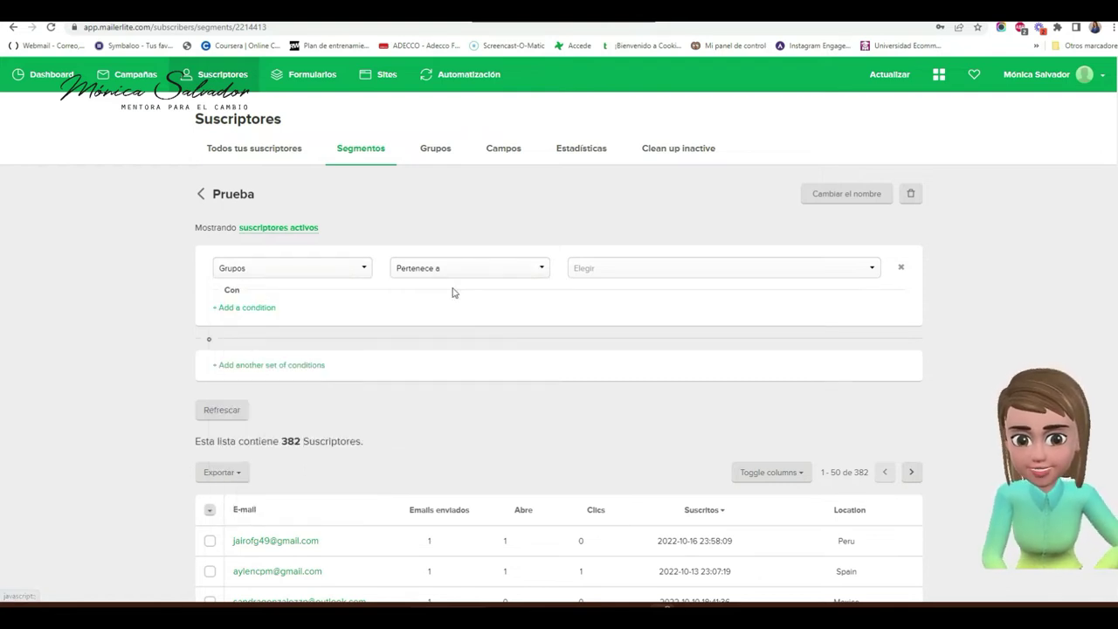
{"action": "left_click", "coordinate": [648, 274]}
{"action": "left_click", "coordinate": [643, 365]}
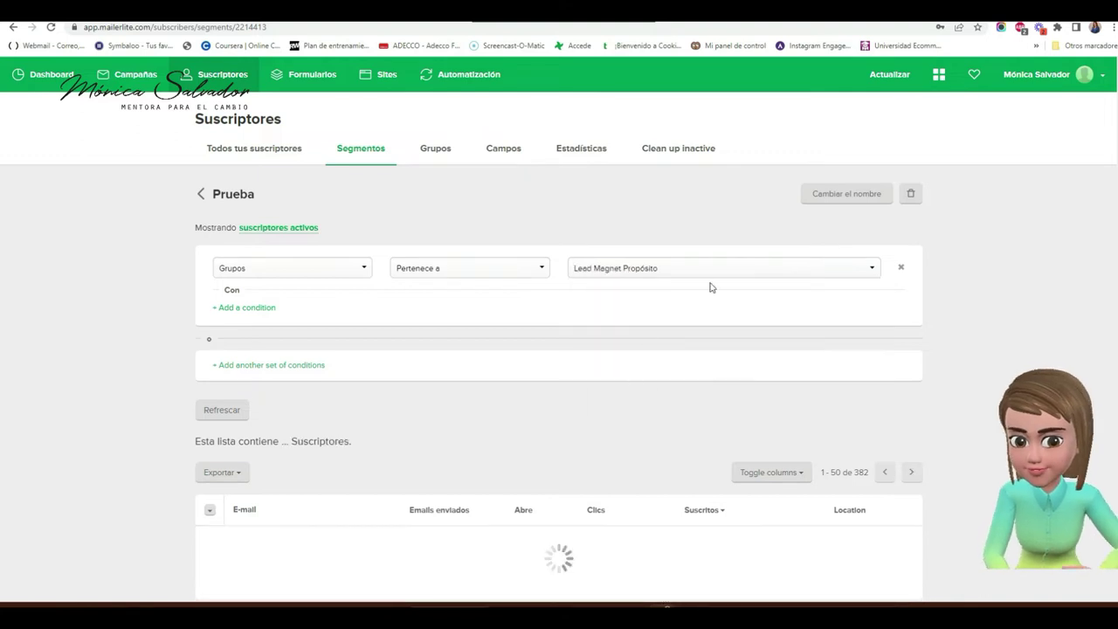
Step: Add a second condition to the same set, Grupos, Pertenece a, Lead Magnet venta online, and check the matching subscribers
{"action": "left_click", "coordinate": [234, 308]}
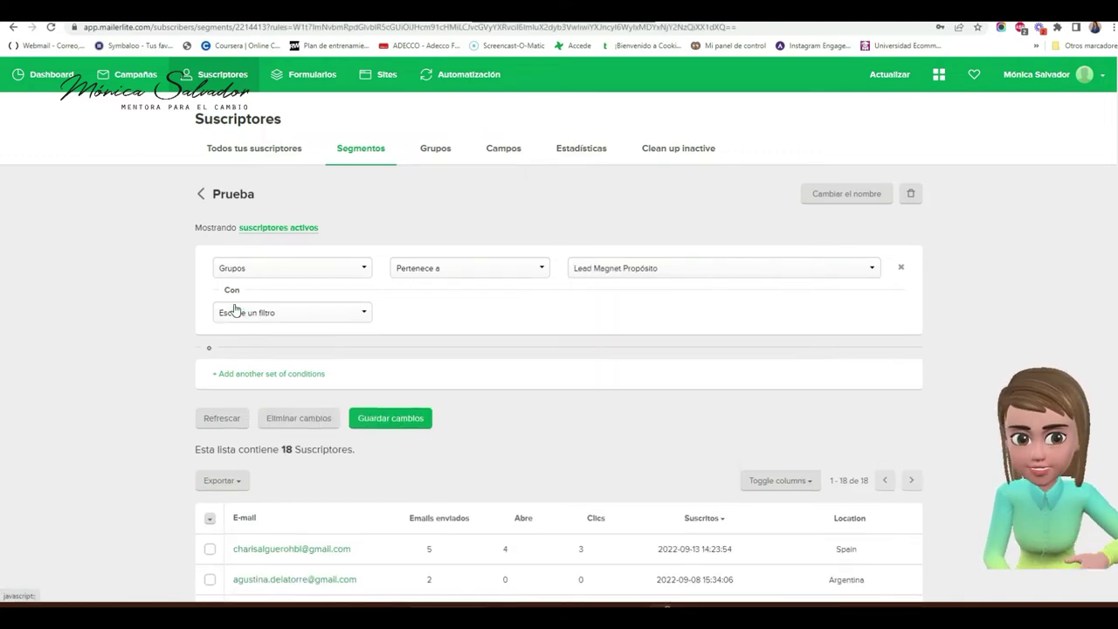
{"action": "left_click", "coordinate": [353, 316]}
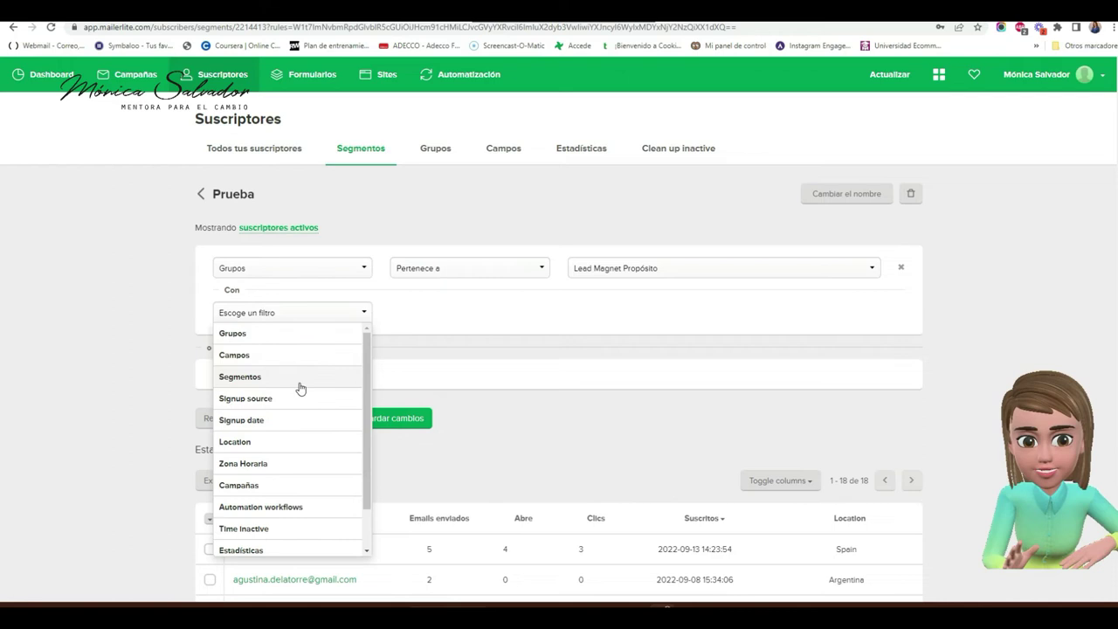
{"action": "left_click", "coordinate": [262, 334]}
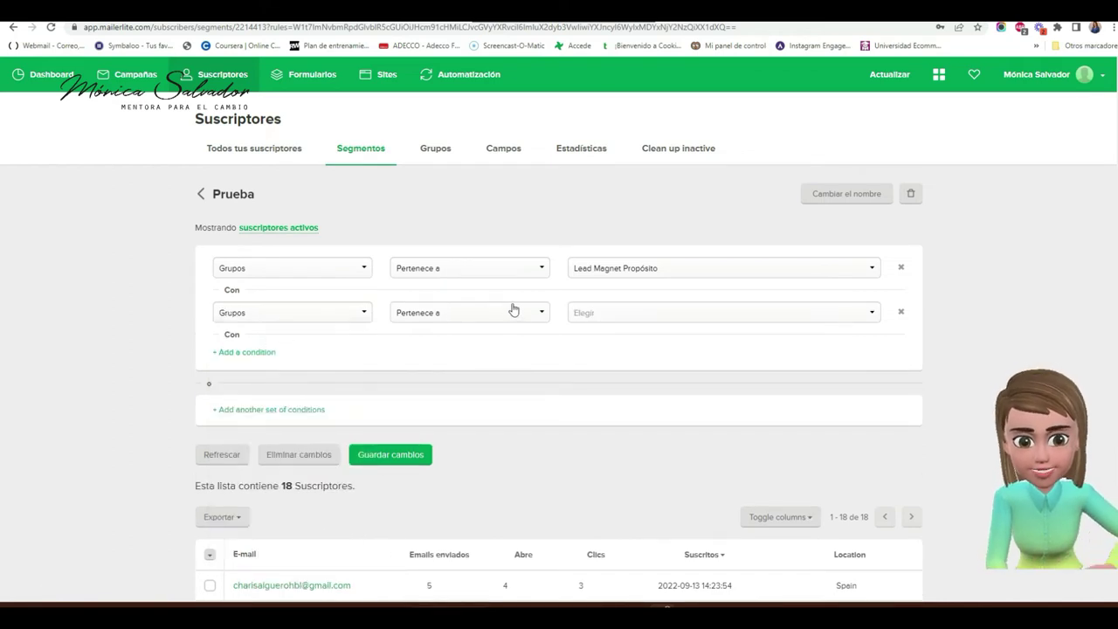
{"action": "left_click", "coordinate": [600, 317]}
{"action": "left_click", "coordinate": [616, 413]}
{"action": "left_click", "coordinate": [686, 314]}
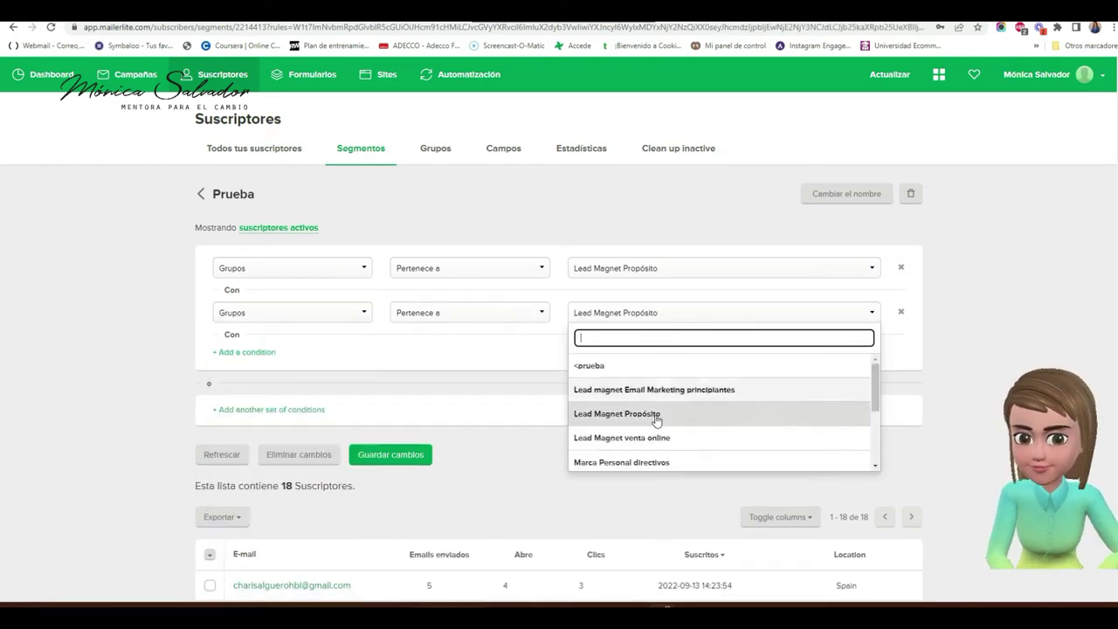
{"action": "left_click", "coordinate": [651, 438]}
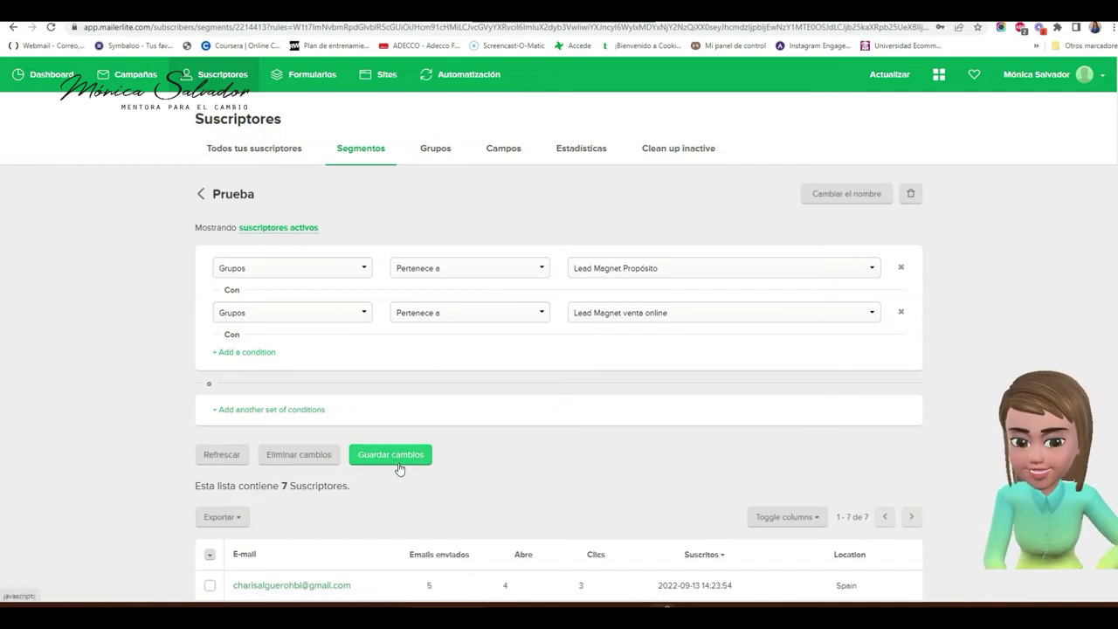
{"action": "scroll", "coordinate": [369, 554], "scroll_direction": "down", "scroll_amount": 3}
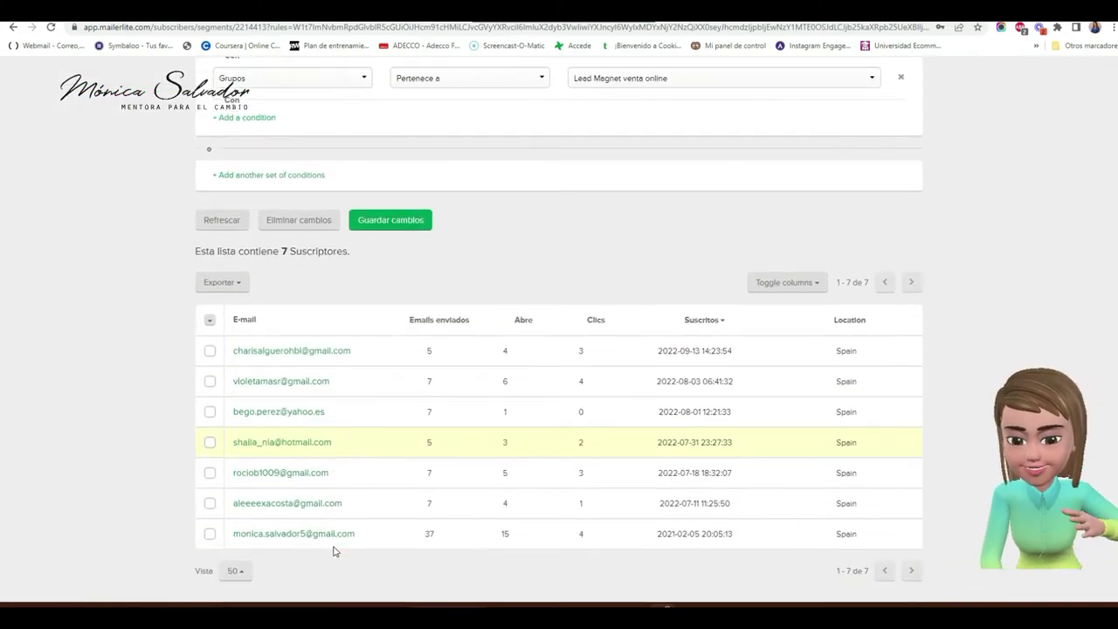
{"action": "scroll", "coordinate": [333, 551], "scroll_direction": "up", "scroll_amount": 3}
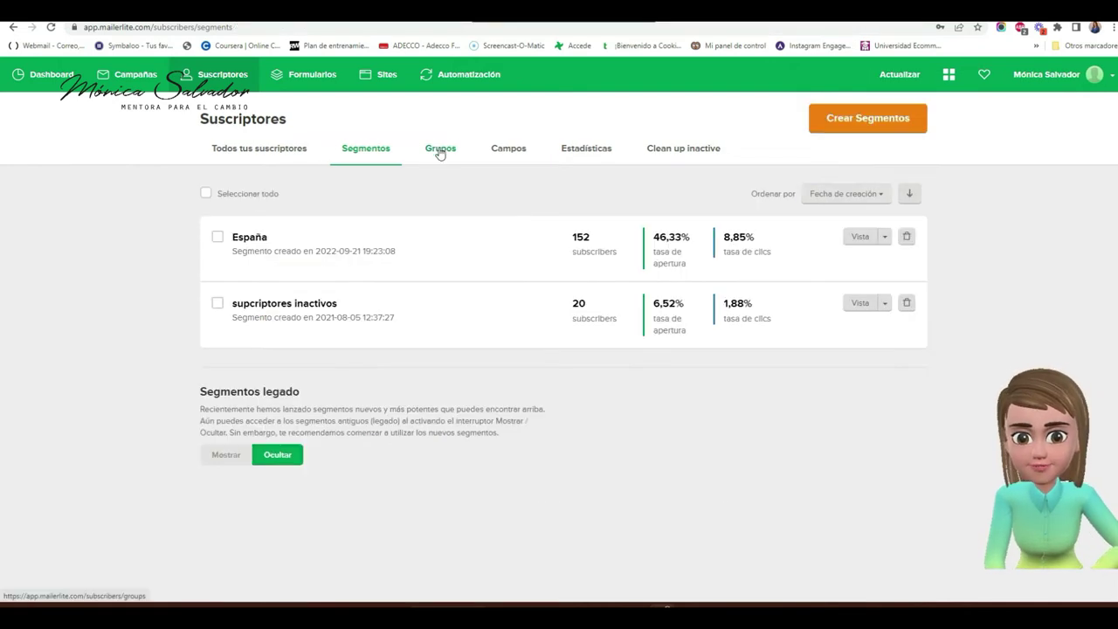
Step: Look through the list of subscriber groups with their subscriber counts, open rates and click rates
{"action": "left_click", "coordinate": [435, 150]}
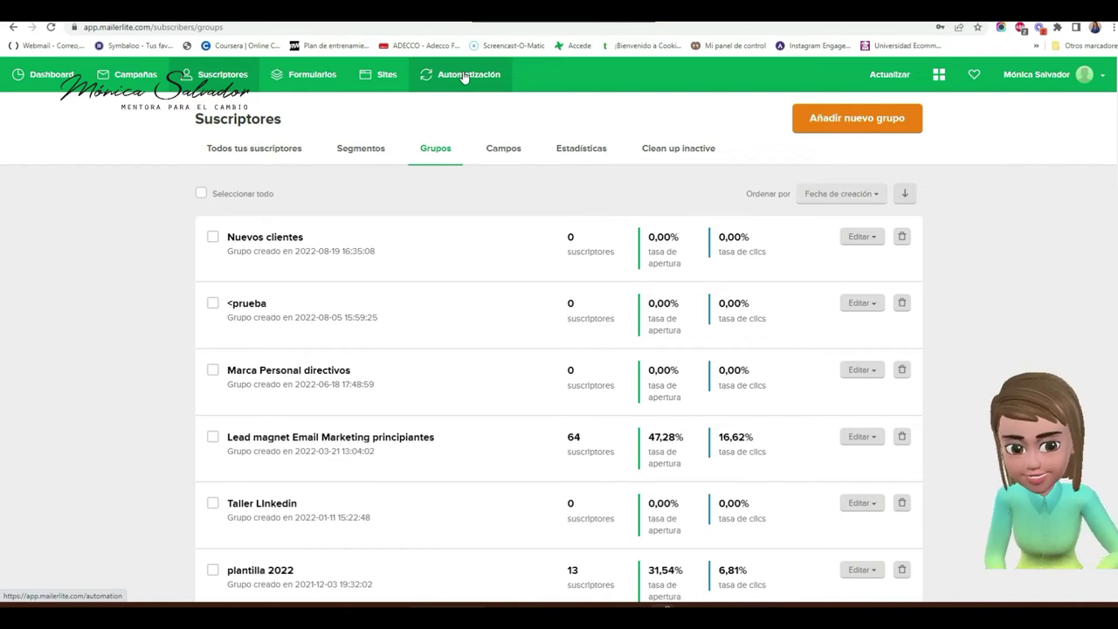
{"action": "scroll", "coordinate": [349, 345], "scroll_direction": "down", "scroll_amount": 2}
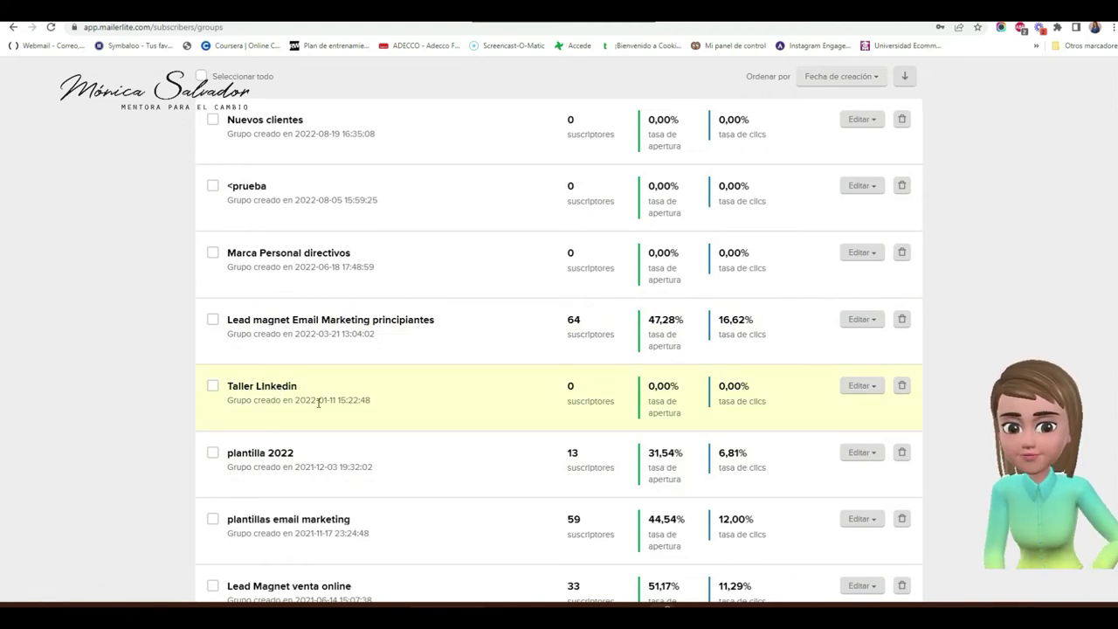
{"action": "scroll", "coordinate": [319, 402], "scroll_direction": "up", "scroll_amount": 1}
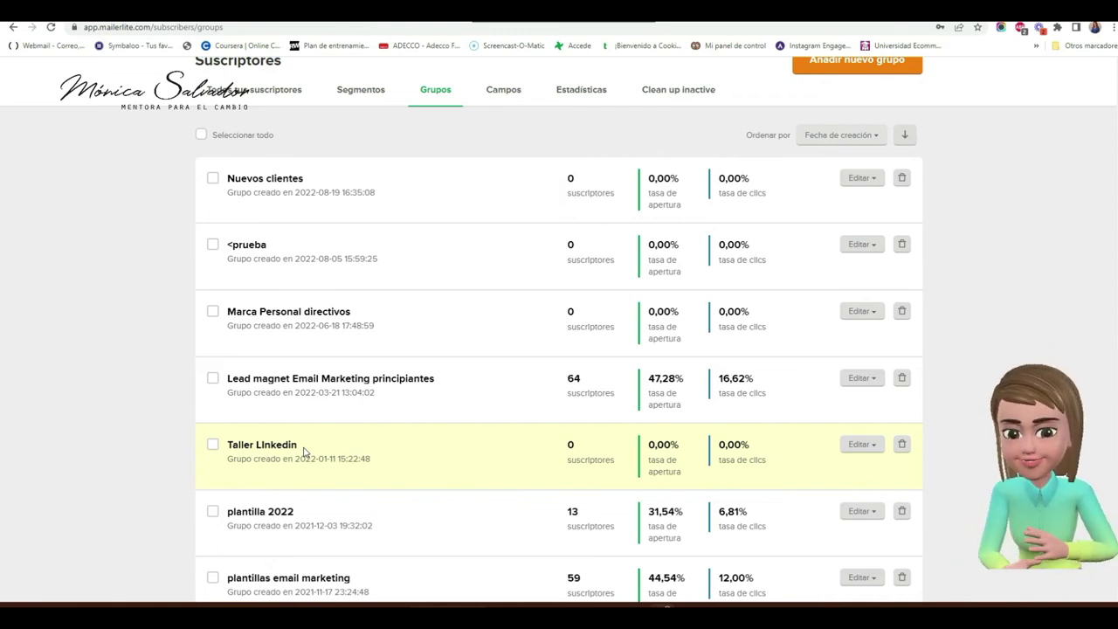
{"action": "scroll", "coordinate": [357, 397], "scroll_direction": "up", "scroll_amount": 1}
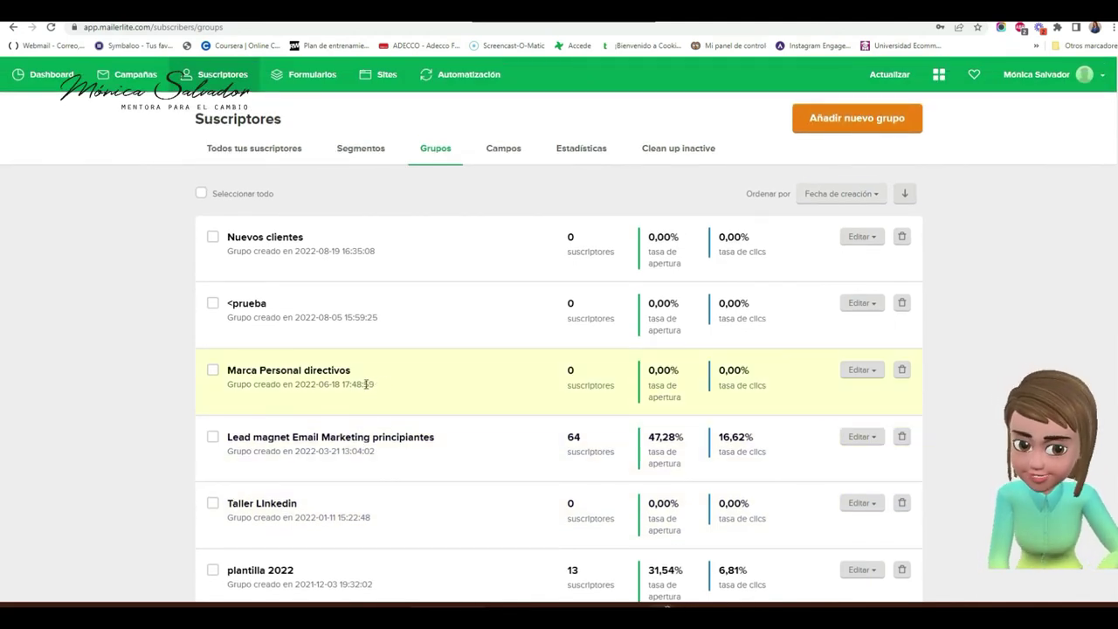
Step: Look through the available subscriber fields, their types and their merge tags
{"action": "left_click", "coordinate": [503, 150]}
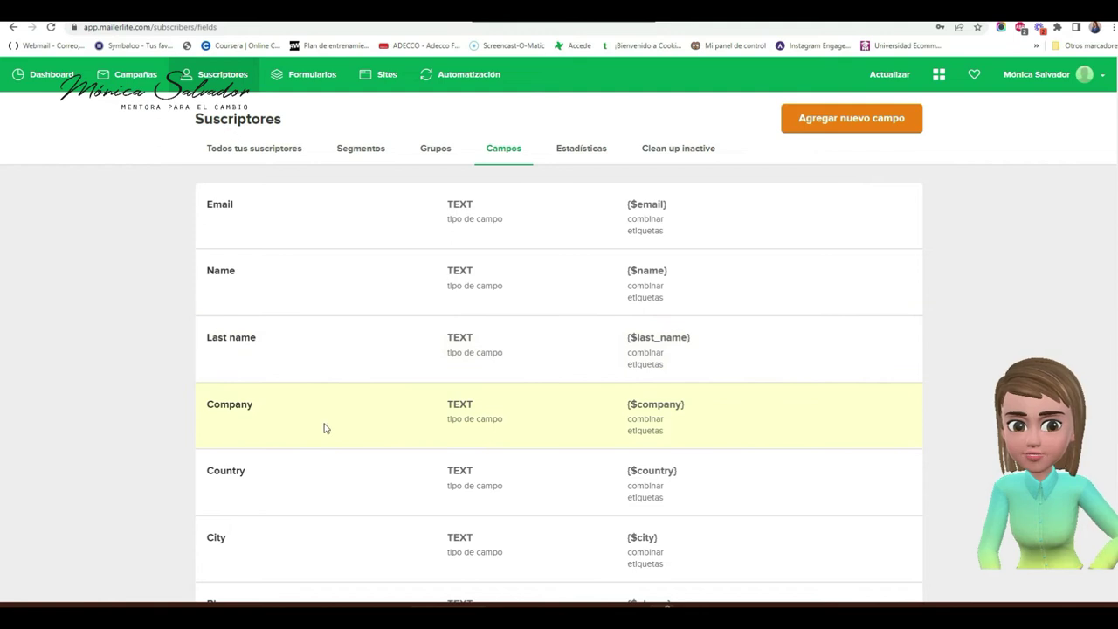
{"action": "scroll", "coordinate": [322, 427], "scroll_direction": "down", "scroll_amount": 3}
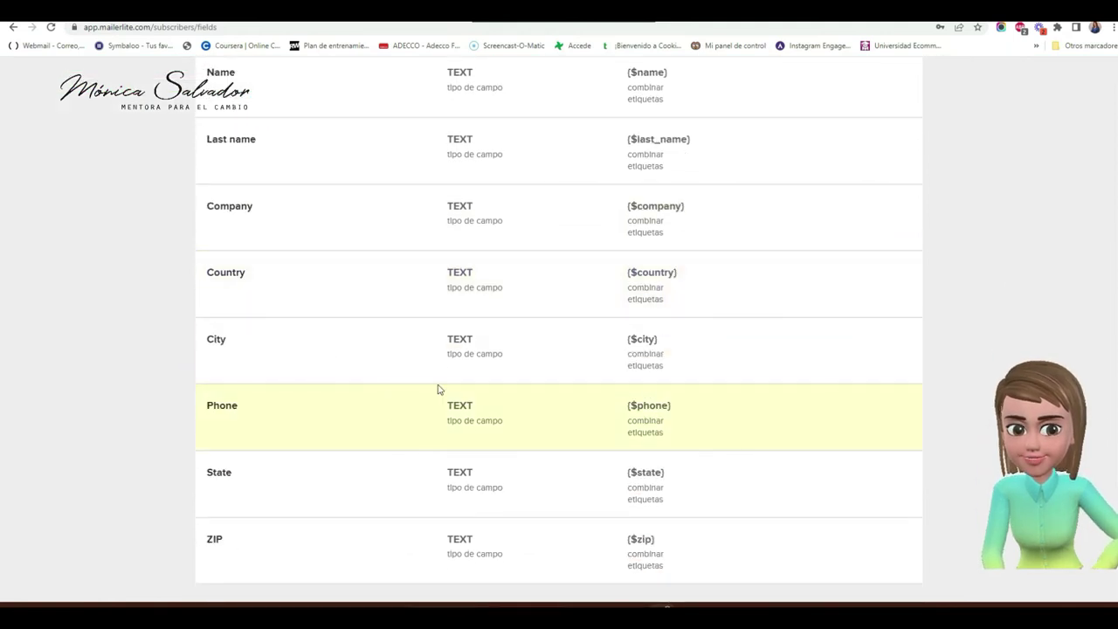
{"action": "scroll", "coordinate": [475, 454], "scroll_direction": "up", "scroll_amount": 1}
{"action": "scroll", "coordinate": [480, 453], "scroll_direction": "down", "scroll_amount": 1}
{"action": "scroll", "coordinate": [480, 453], "scroll_direction": "up", "scroll_amount": 3}
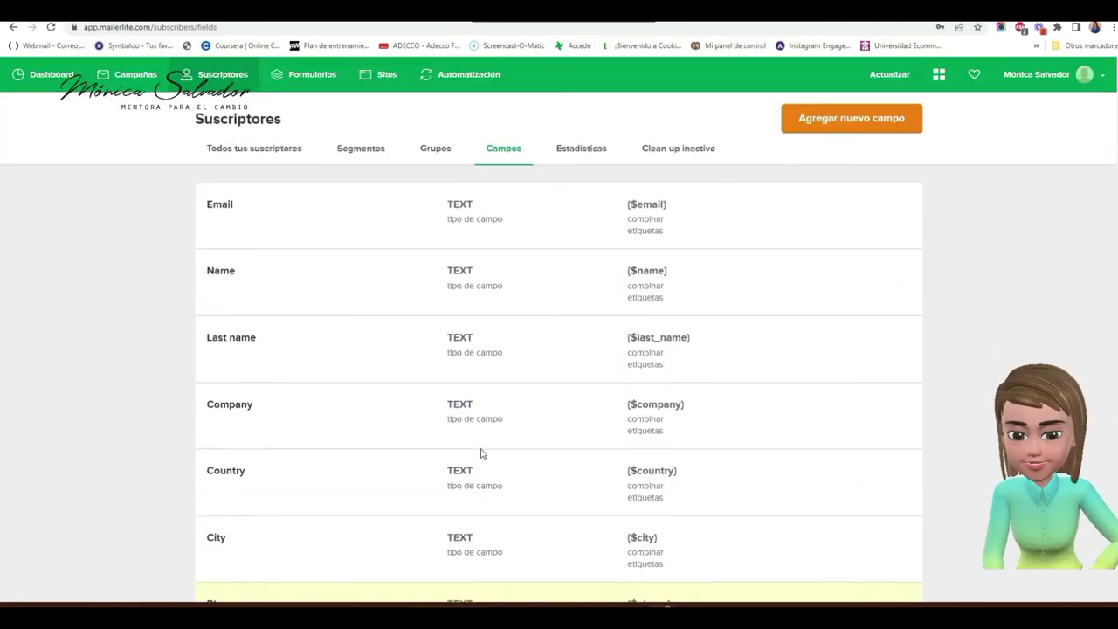
Step: View the statistics for all subscribers and the clean-up section for inactive subscribers
{"action": "left_click", "coordinate": [588, 150]}
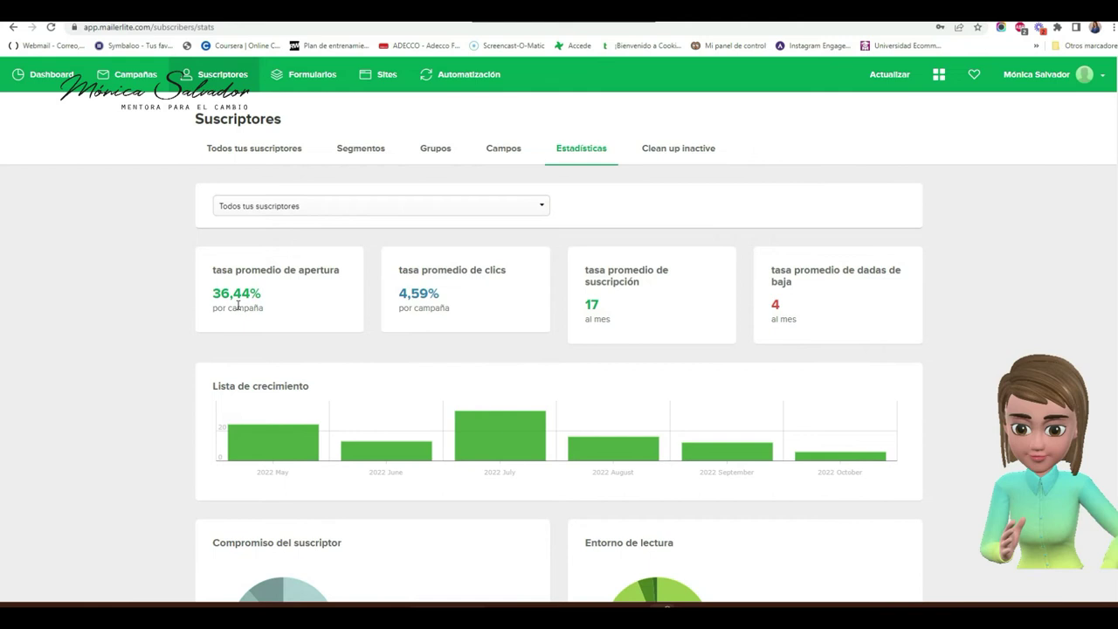
{"action": "left_click", "coordinate": [673, 151]}
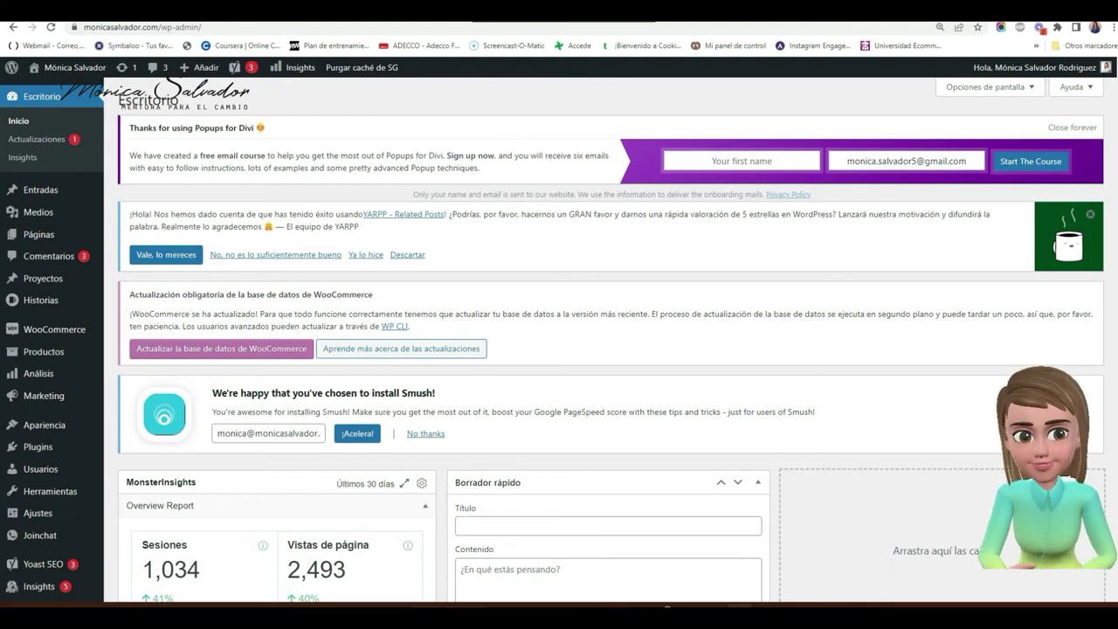
Step: Open the list of installed WordPress plugins and search it for "mailer"
{"action": "scroll", "coordinate": [39, 385], "scroll_direction": "down", "scroll_amount": 2}
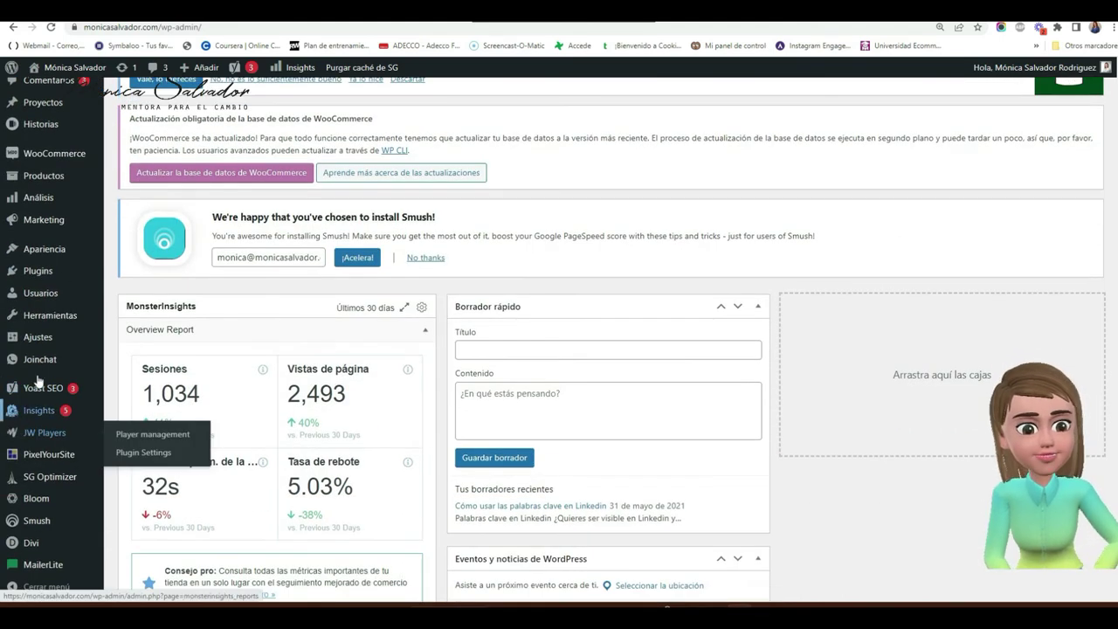
{"action": "mouse_move", "coordinate": [55, 271]}
{"action": "left_click", "coordinate": [150, 274]}
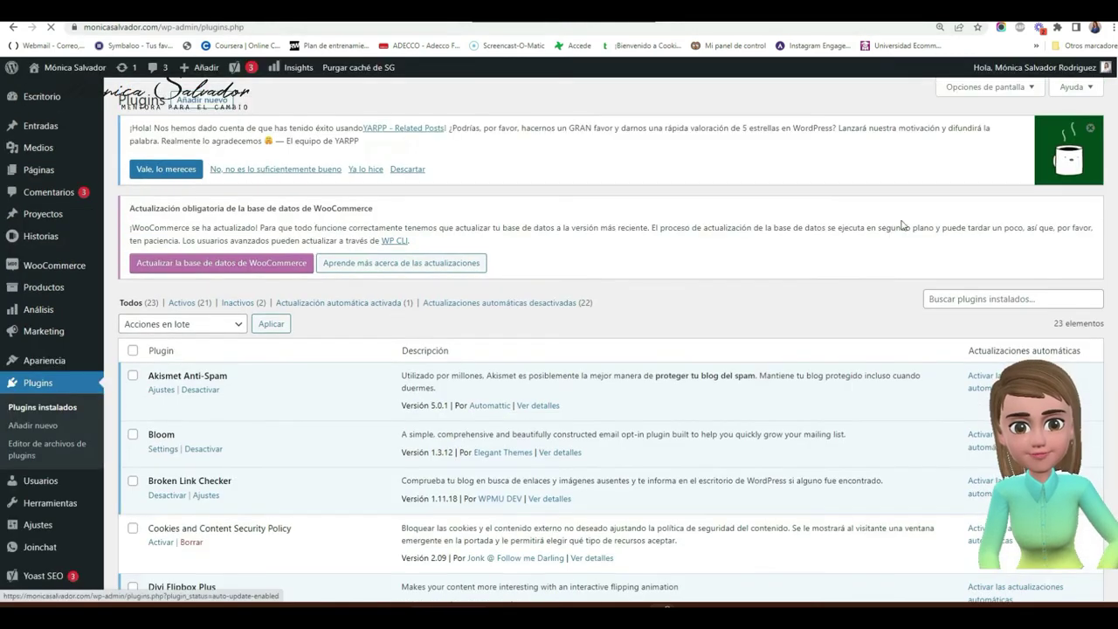
{"action": "left_click", "coordinate": [997, 300]}
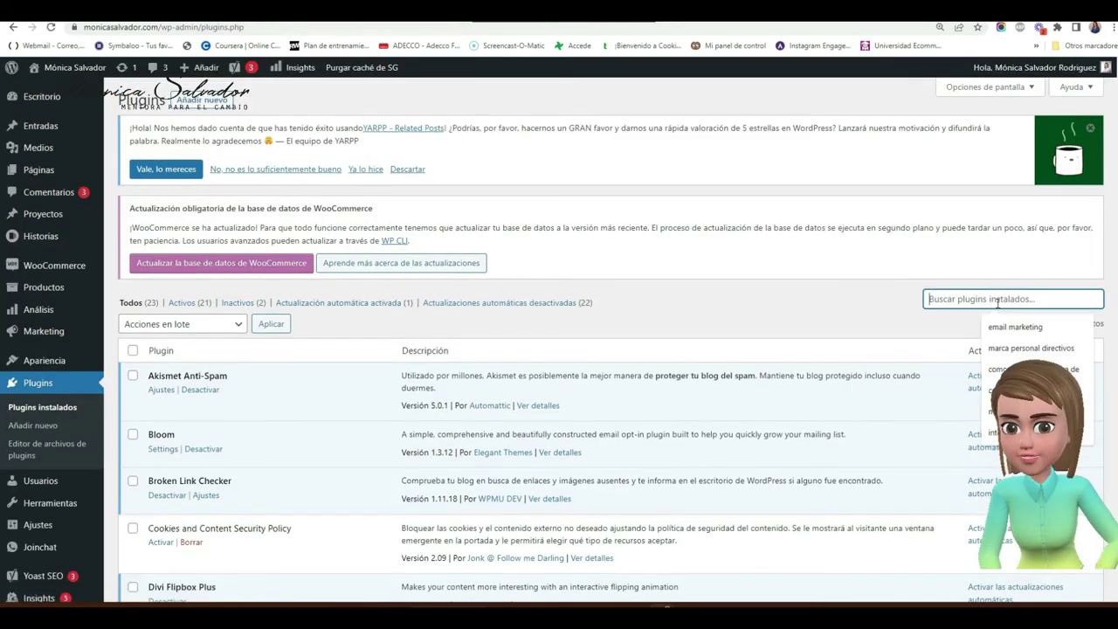
{"action": "type", "text": "mailer"}
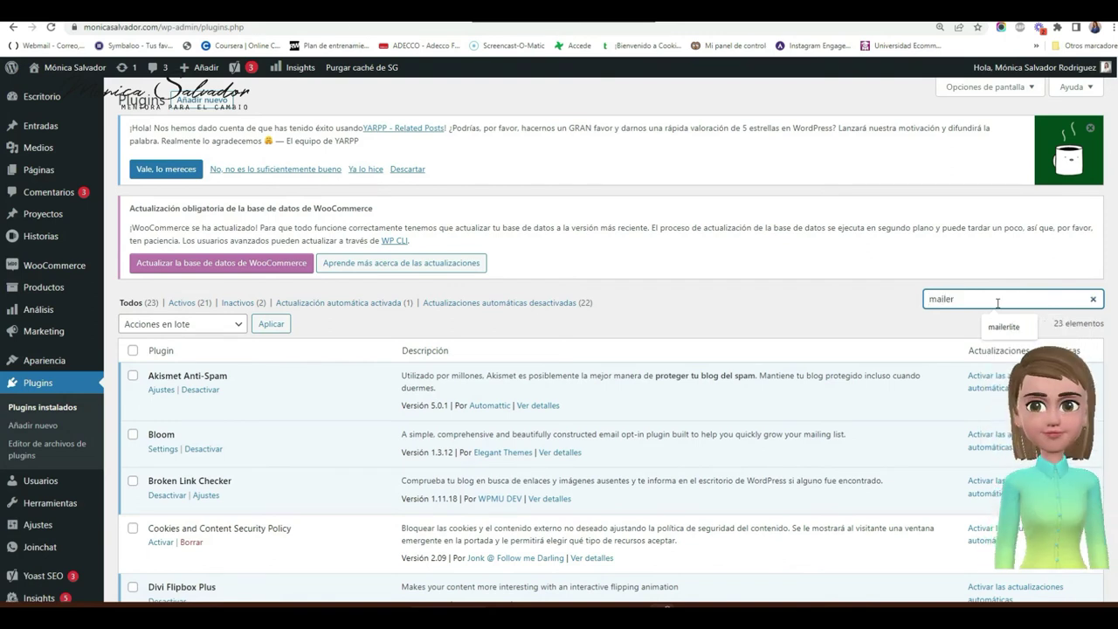
{"action": "key", "text": "Return"}
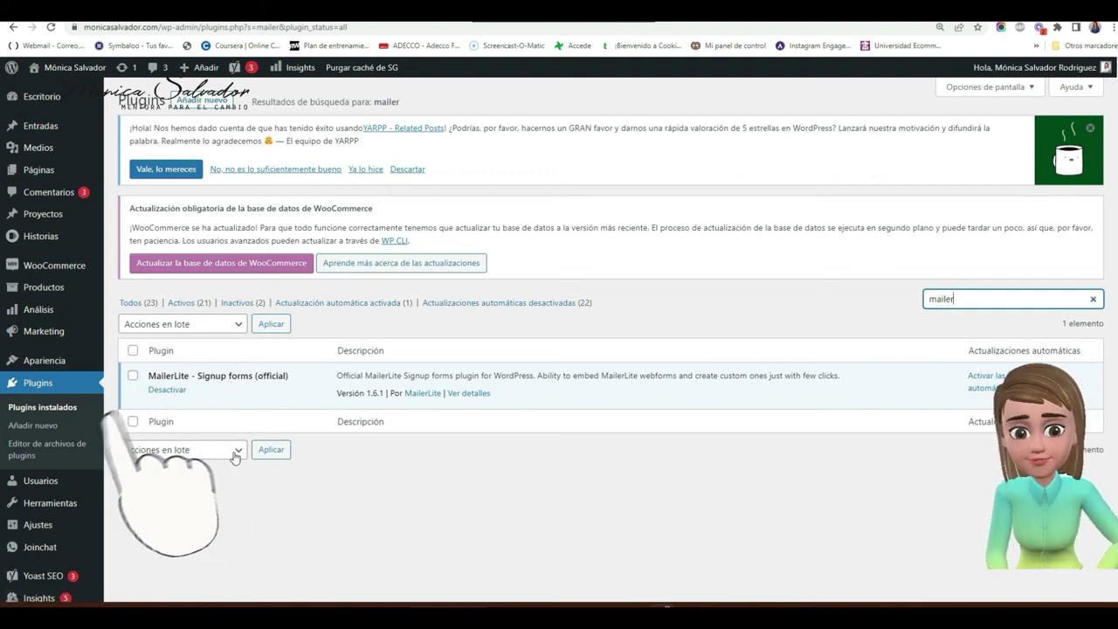
Step: View the MailerLite plugin's signup forms page and open the plugin's settings
{"action": "scroll", "coordinate": [62, 445], "scroll_direction": "down", "scroll_amount": 3}
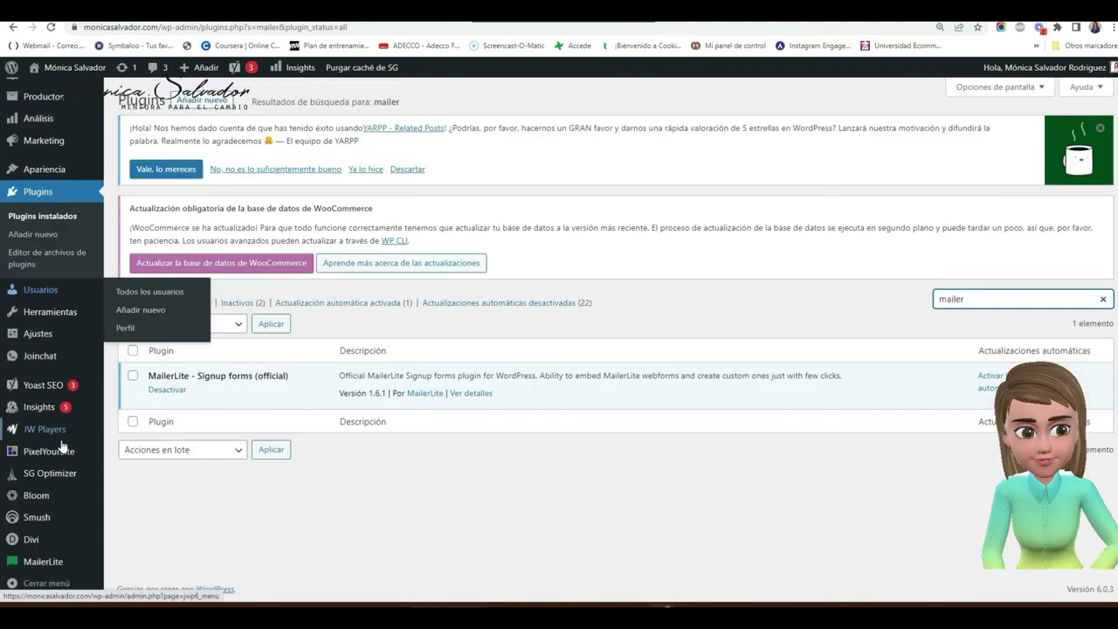
{"action": "mouse_move", "coordinate": [48, 565]}
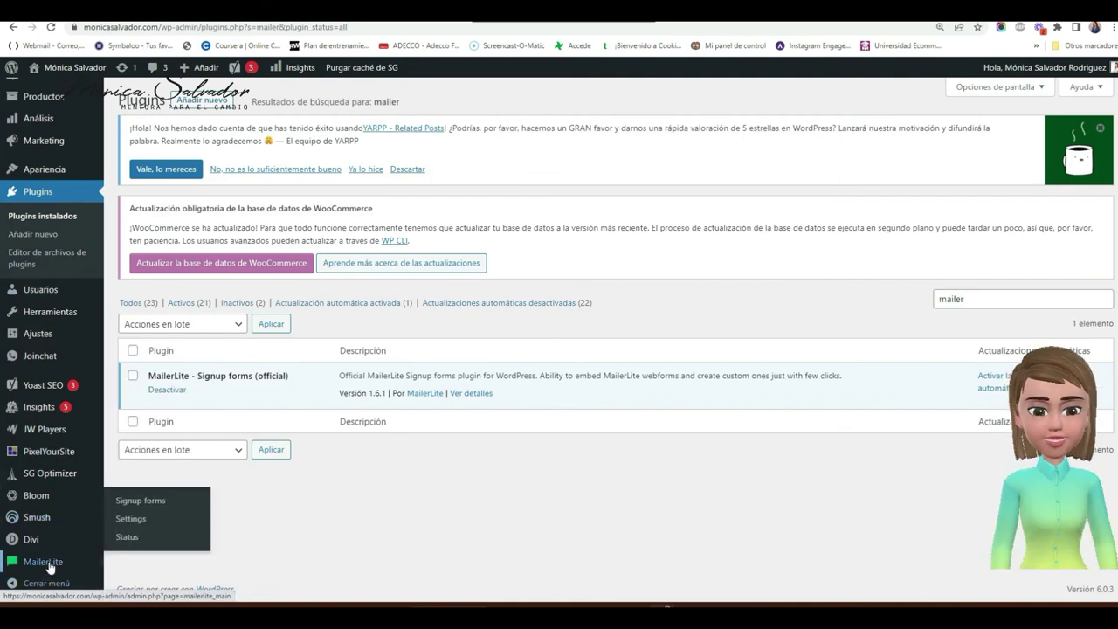
{"action": "left_click", "coordinate": [132, 522]}
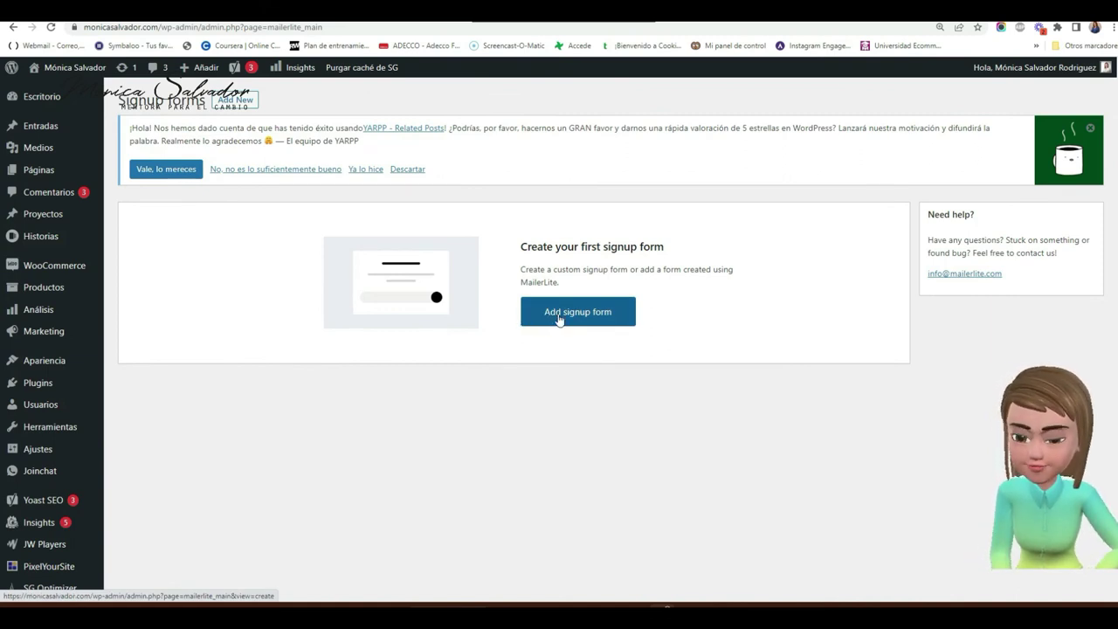
{"action": "scroll", "coordinate": [38, 377], "scroll_direction": "down", "scroll_amount": 1}
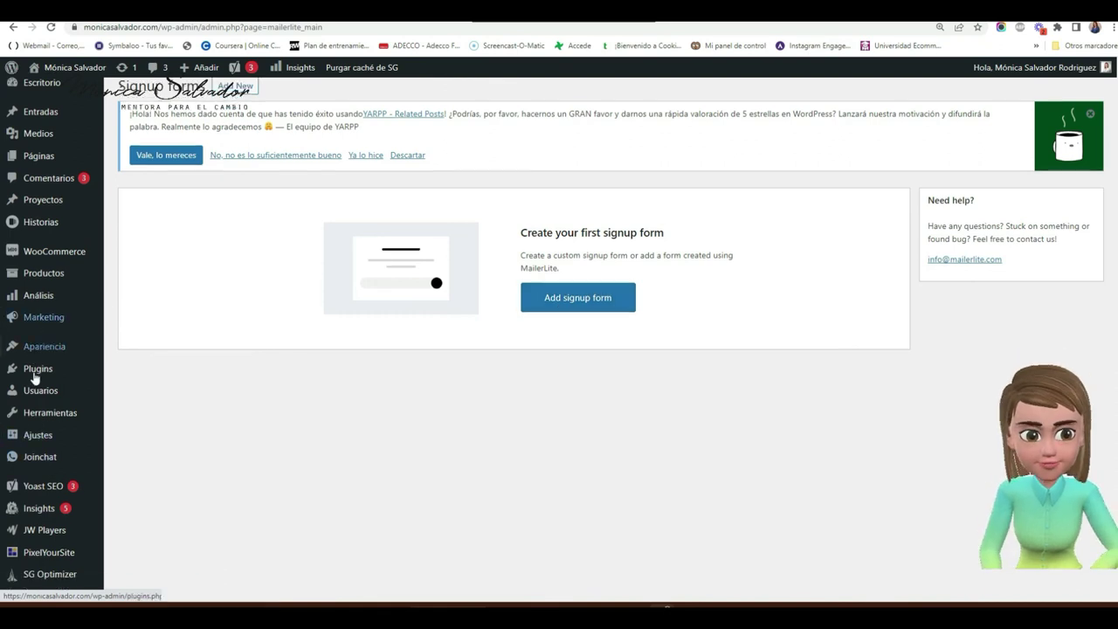
{"action": "scroll", "coordinate": [38, 377], "scroll_direction": "down", "scroll_amount": 2}
{"action": "left_click", "coordinate": [21, 541]}
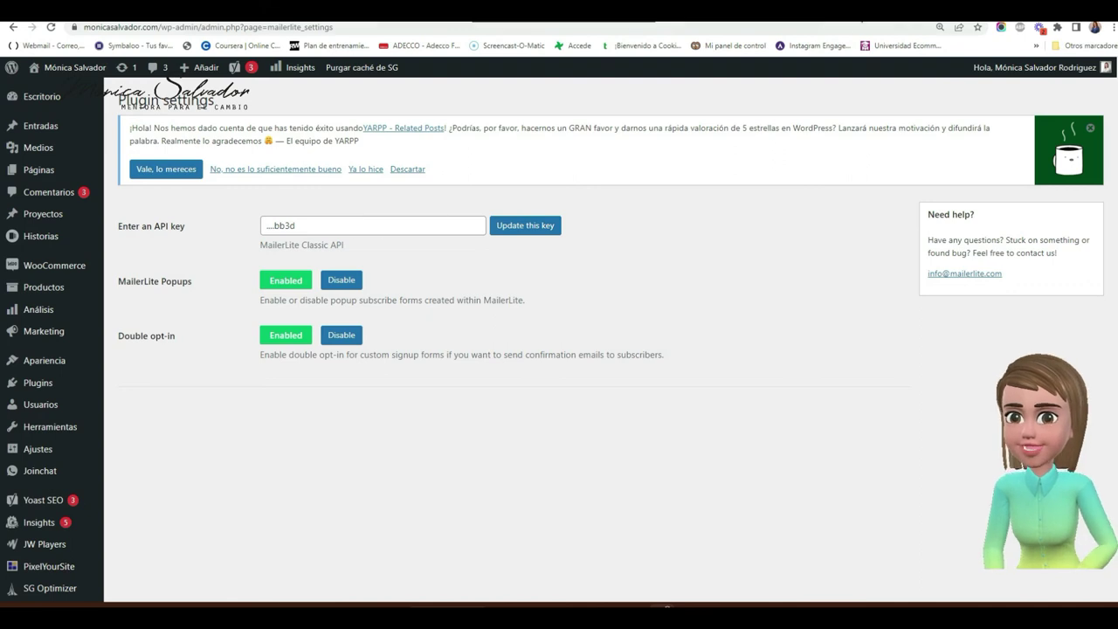
Step: Switch to MailerLite, open the Developer API integration and copy the account's API key
{"action": "left_click", "coordinate": [869, 22]}
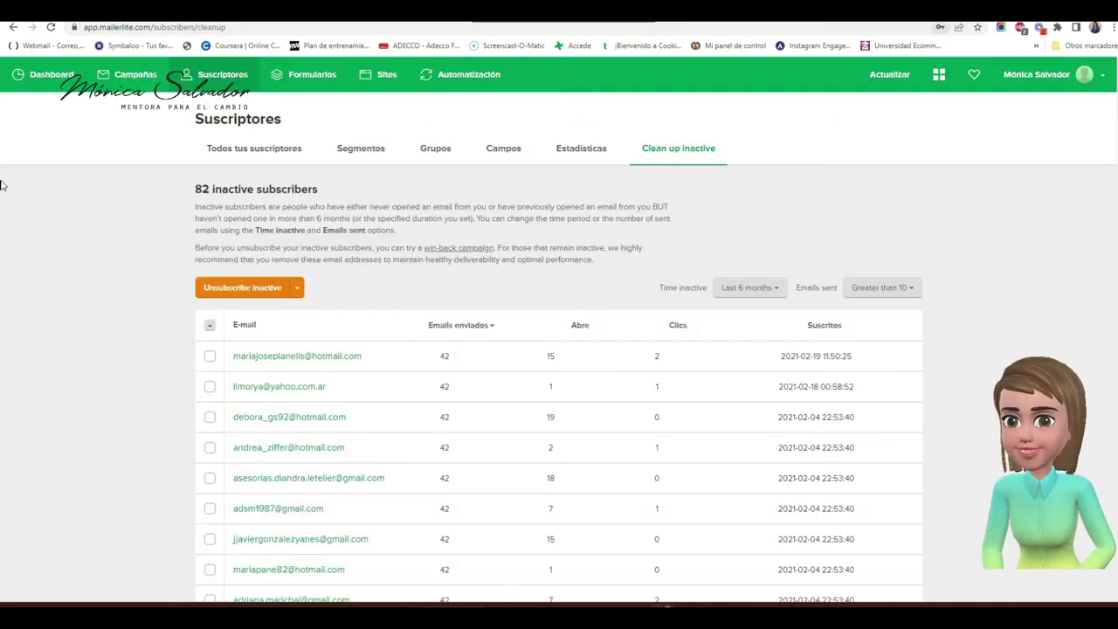
{"action": "left_click", "coordinate": [1092, 77]}
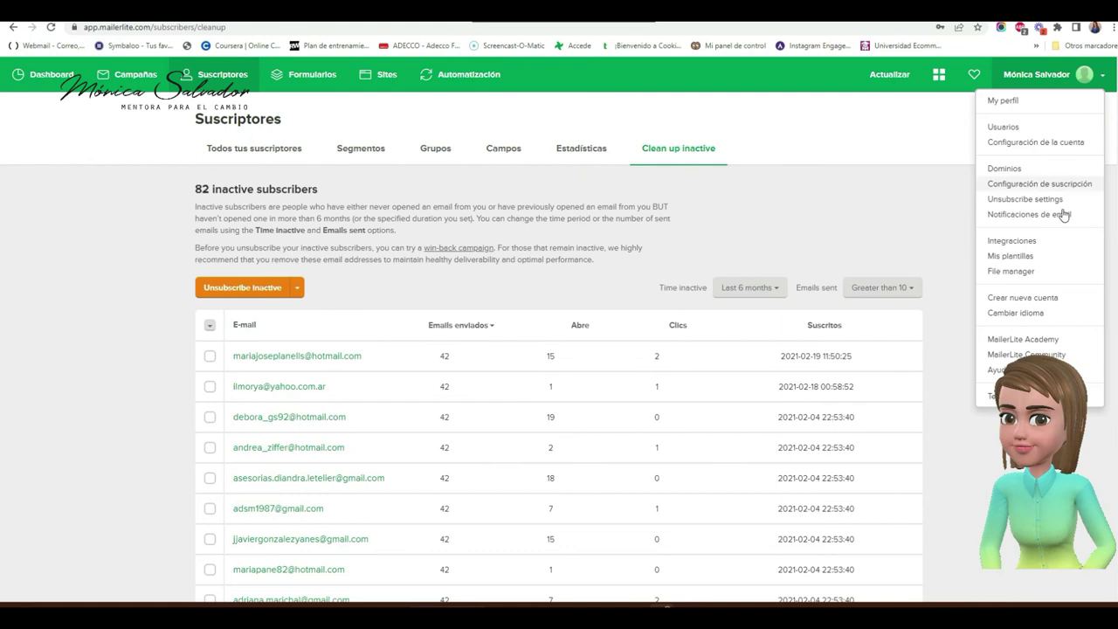
{"action": "left_click", "coordinate": [1013, 242]}
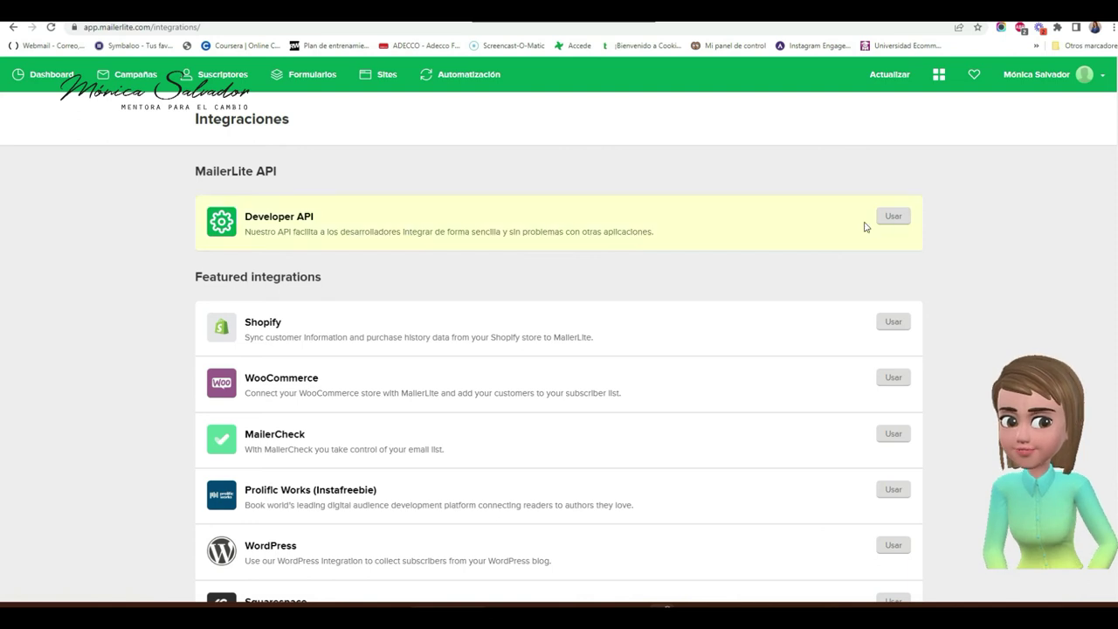
{"action": "left_click", "coordinate": [895, 218]}
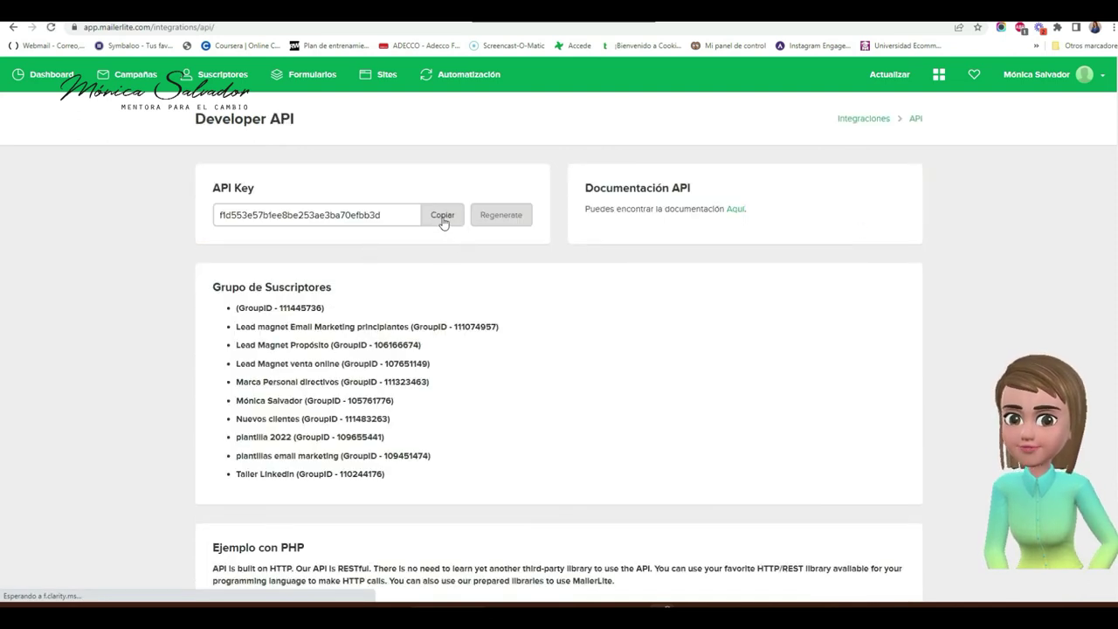
{"action": "left_click", "coordinate": [442, 216]}
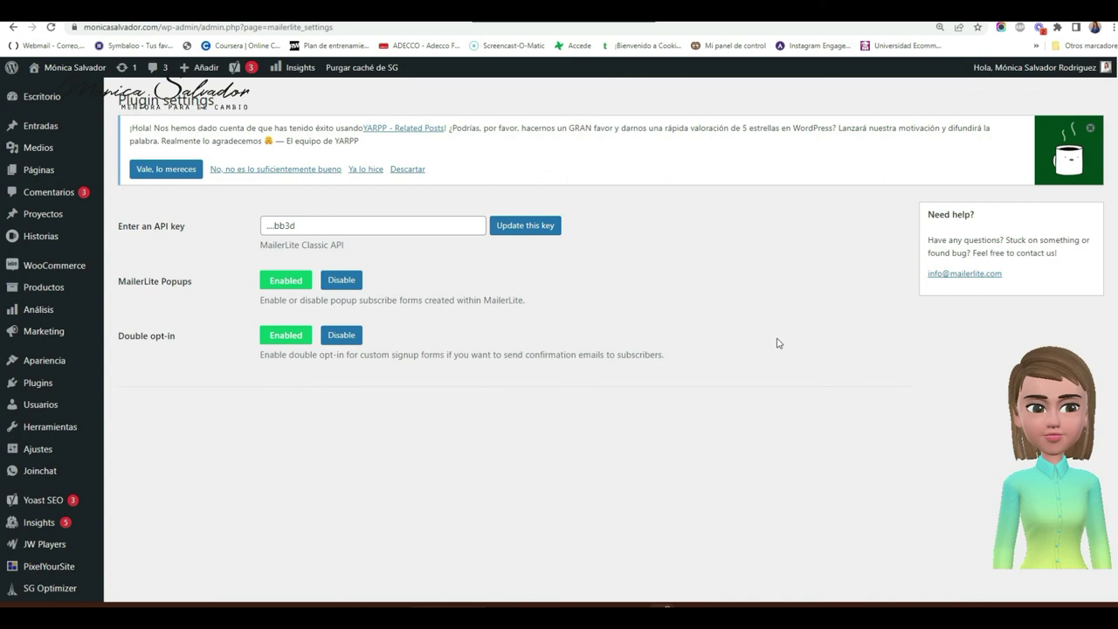
Step: Review the MailerLite plugin's status page in WordPress, including the environment, plugin and support details
{"action": "scroll", "coordinate": [52, 437], "scroll_direction": "down", "scroll_amount": 3}
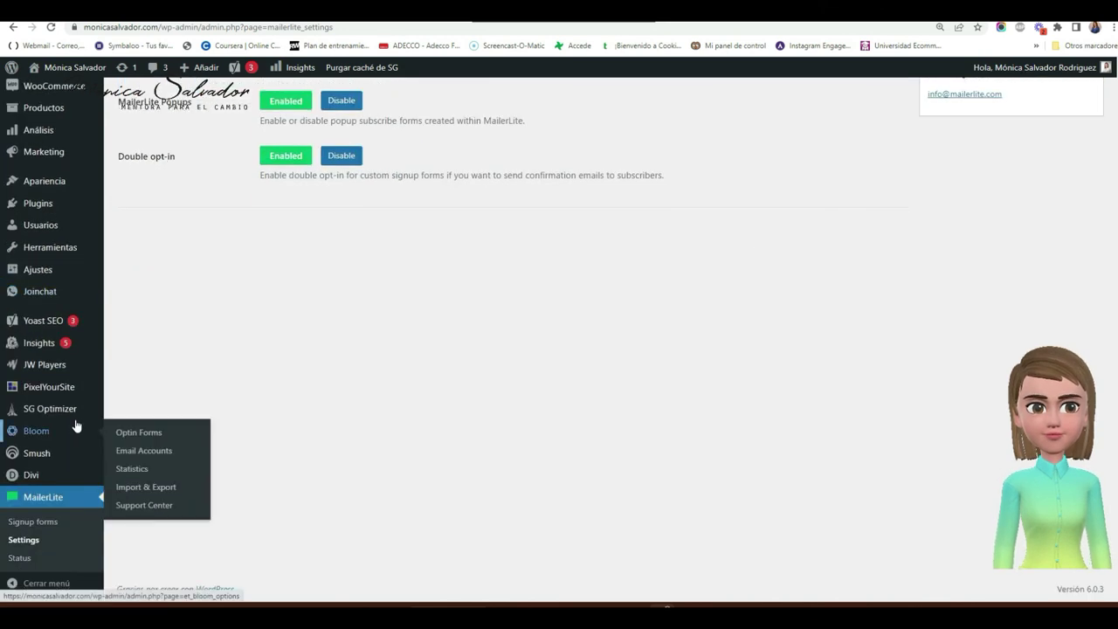
{"action": "left_click", "coordinate": [23, 559]}
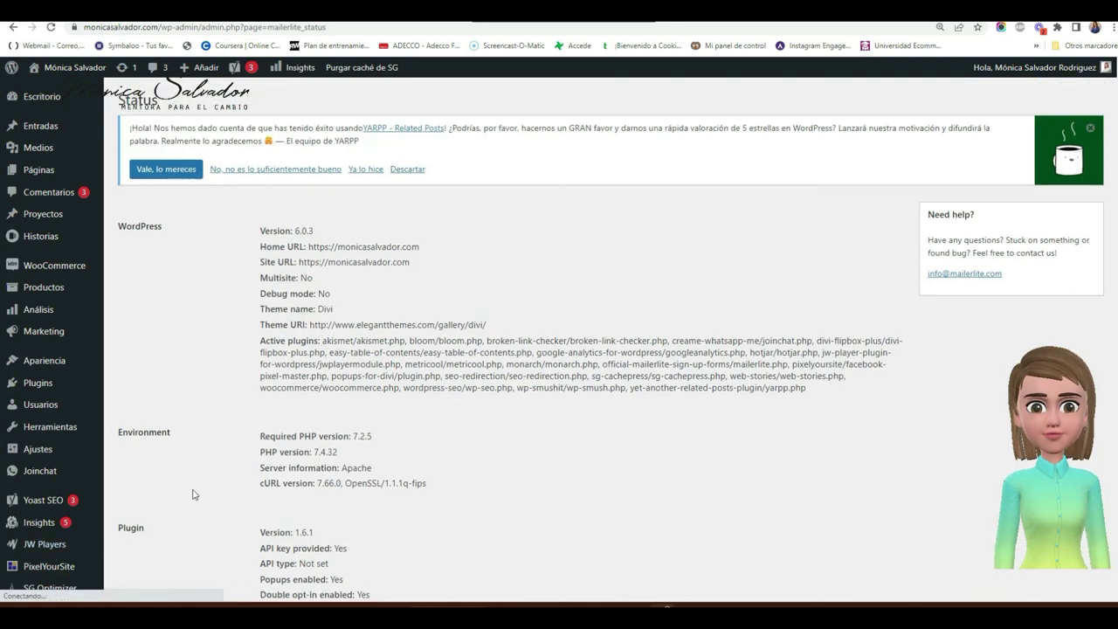
{"action": "scroll", "coordinate": [340, 488], "scroll_direction": "down", "scroll_amount": 3}
{"action": "scroll", "coordinate": [339, 488], "scroll_direction": "down", "scroll_amount": 5}
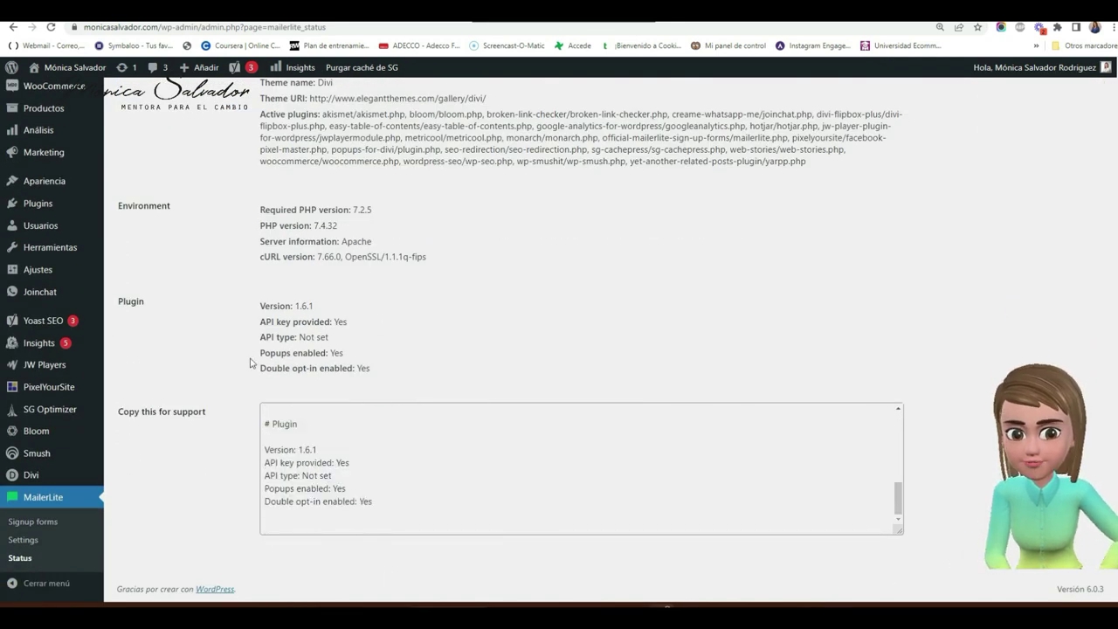
{"action": "scroll", "coordinate": [440, 392], "scroll_direction": "up", "scroll_amount": 3}
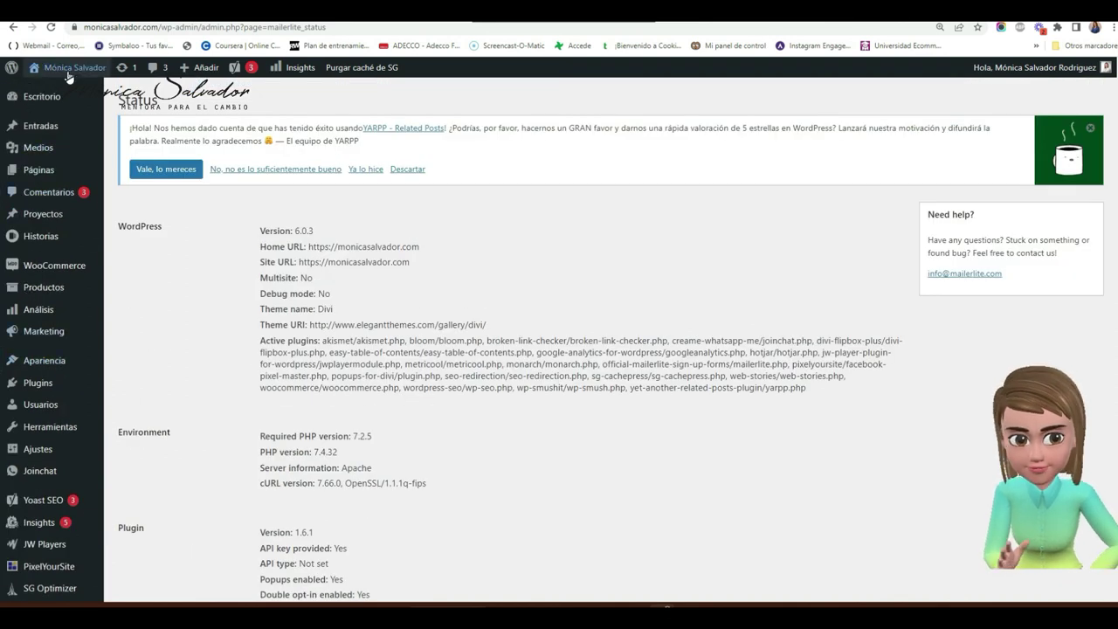
Step: Visit the website's Recursos Gratis page, open the signup form for the 5-email template pack and dismiss the ebook pop-up covering it
{"action": "mouse_move", "coordinate": [87, 68]}
{"action": "left_click", "coordinate": [56, 96]}
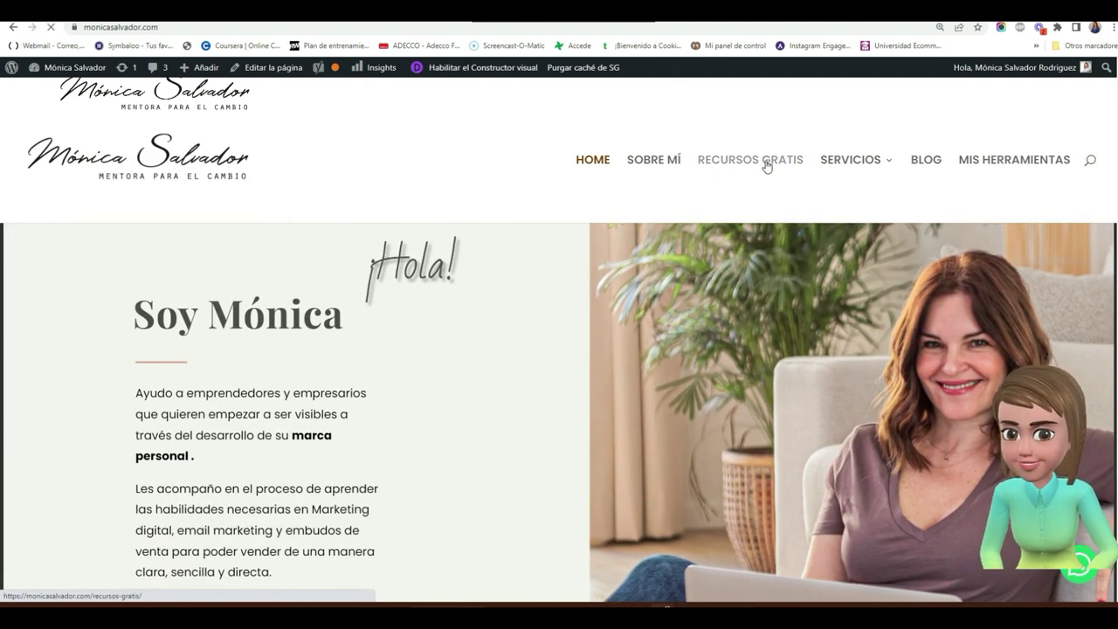
{"action": "left_click", "coordinate": [766, 166]}
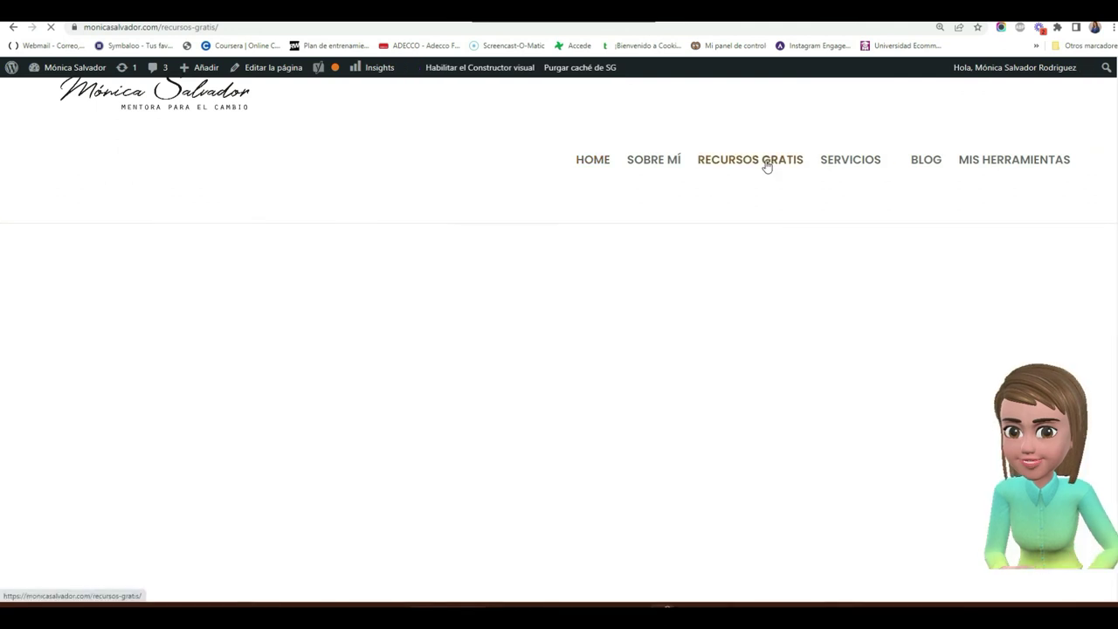
{"action": "scroll", "coordinate": [549, 451], "scroll_direction": "down", "scroll_amount": 5}
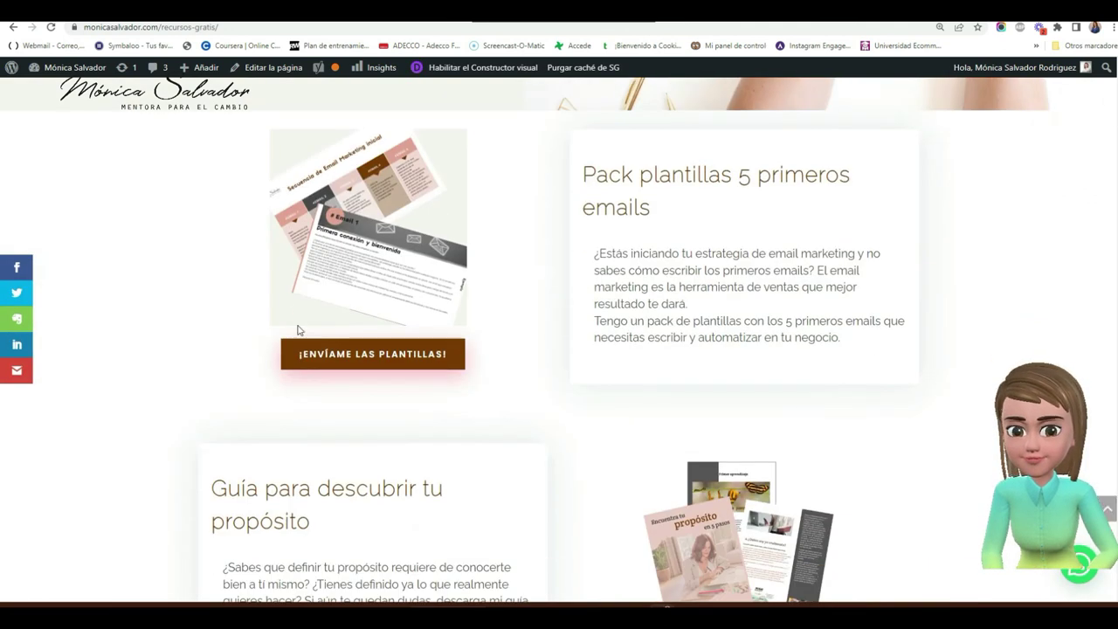
{"action": "left_click", "coordinate": [383, 361]}
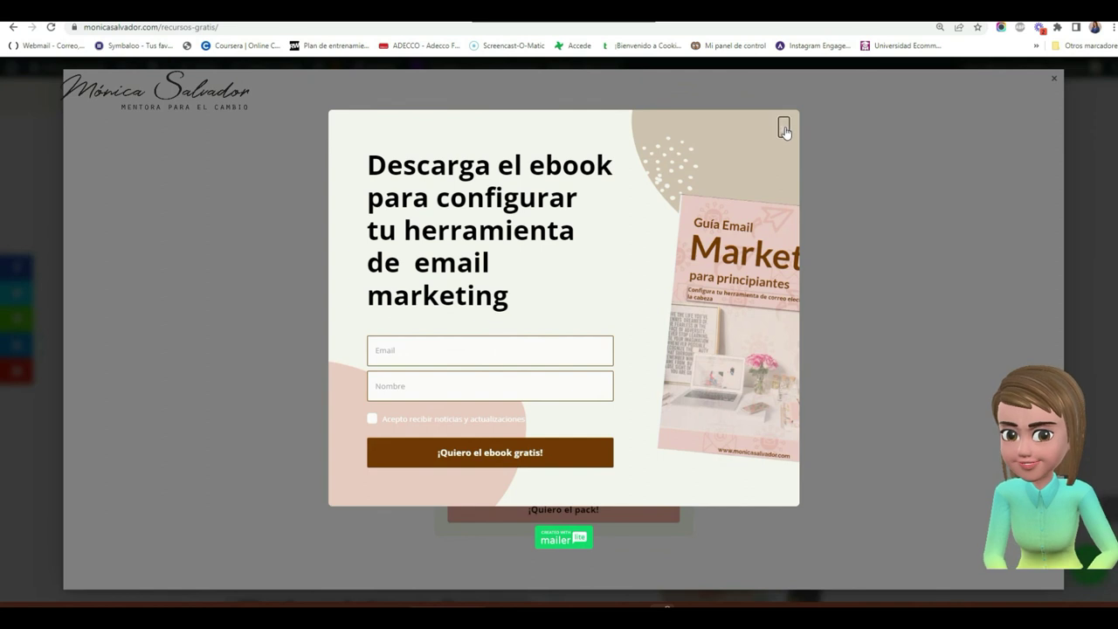
{"action": "left_click", "coordinate": [783, 129]}
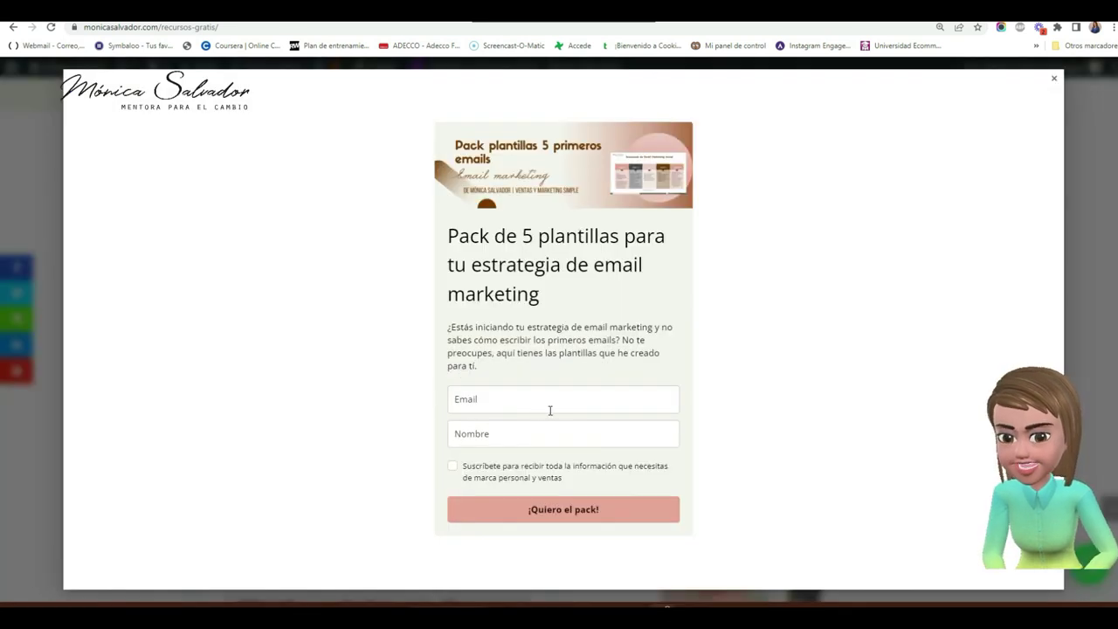